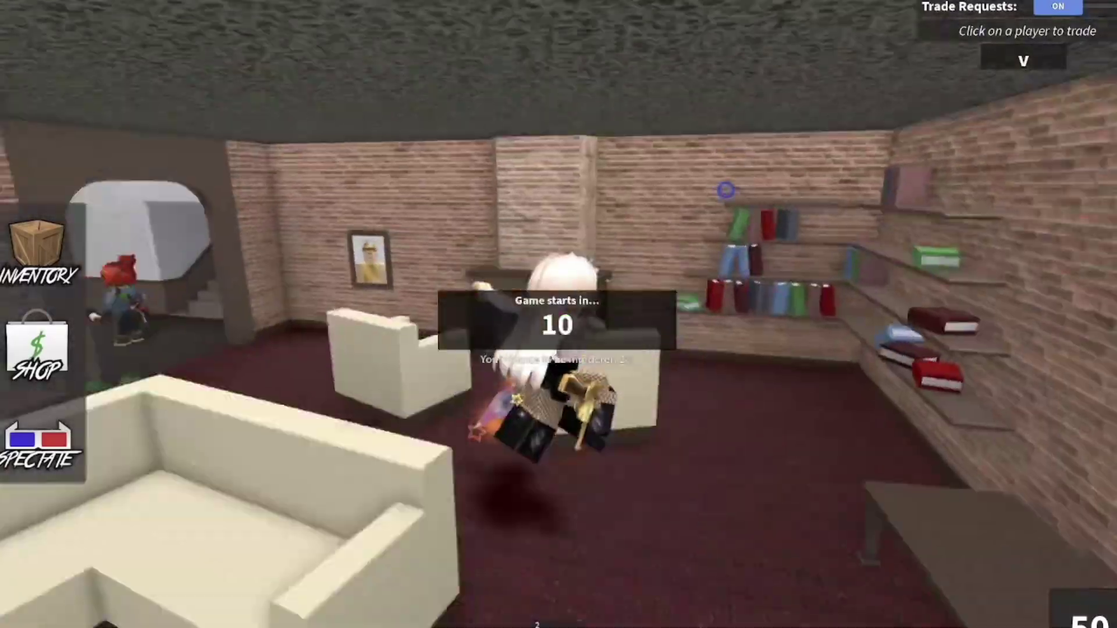
- Run the avatar through the mansion's stairs, hallway and bunk-bed room, collecting a coin until Victory
{"action": "key", "text": "w"}
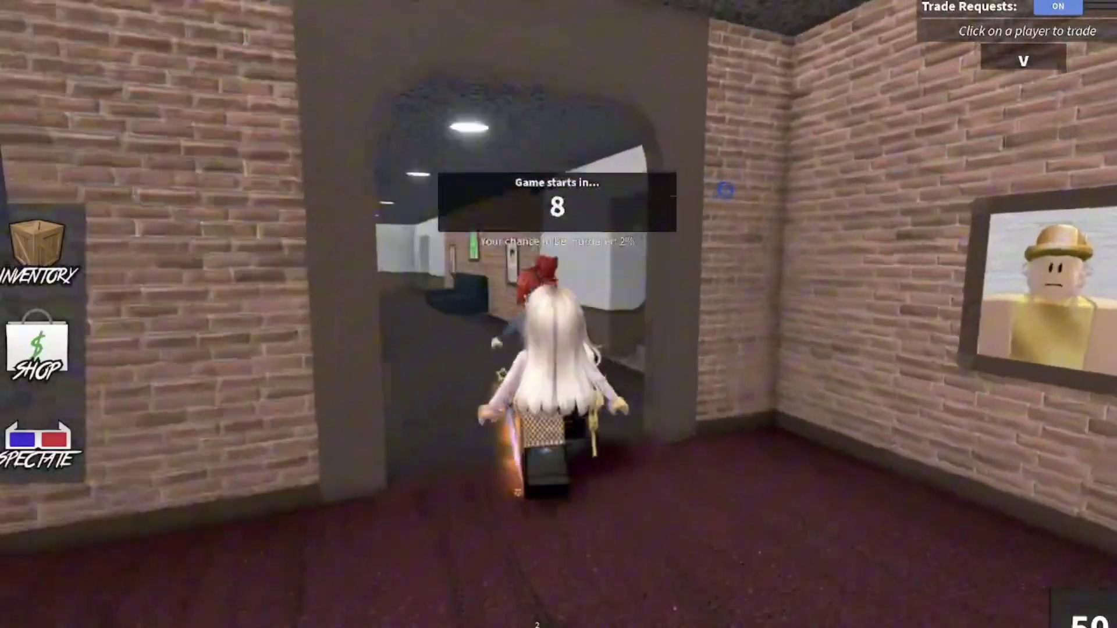
{"action": "key", "text": "w"}
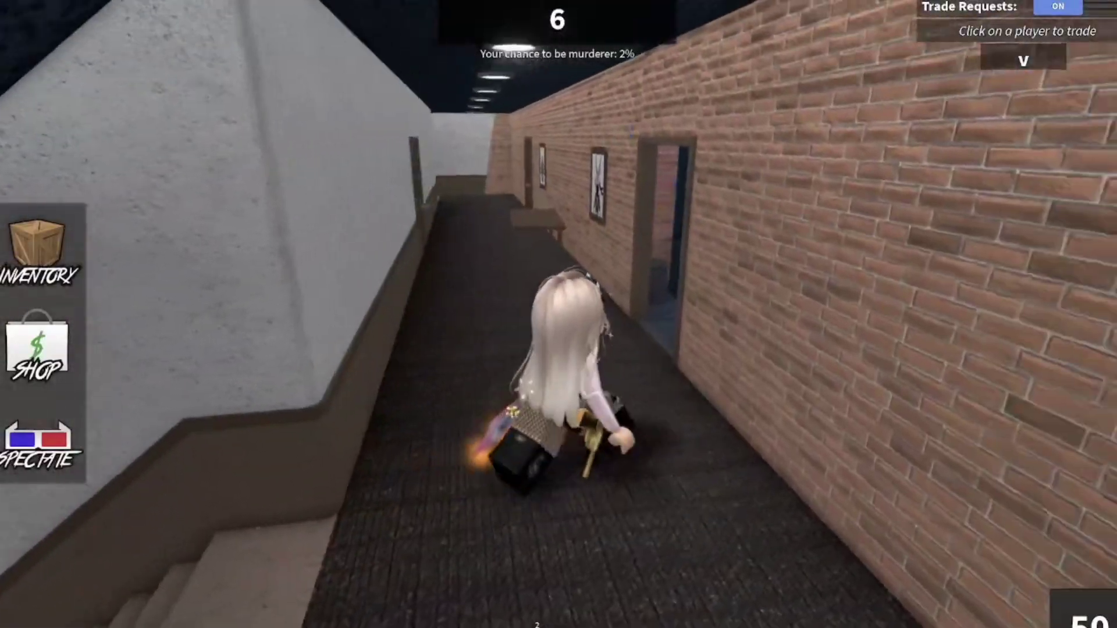
{"action": "key", "text": "w"}
{"action": "key", "text": "w"}
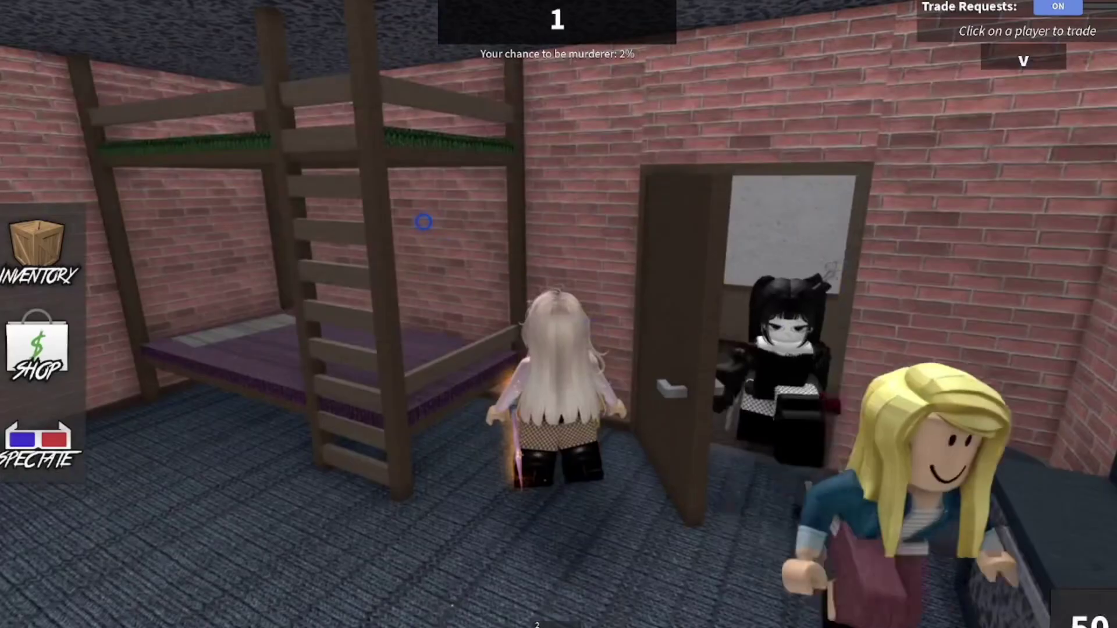
{"action": "key", "text": "w"}
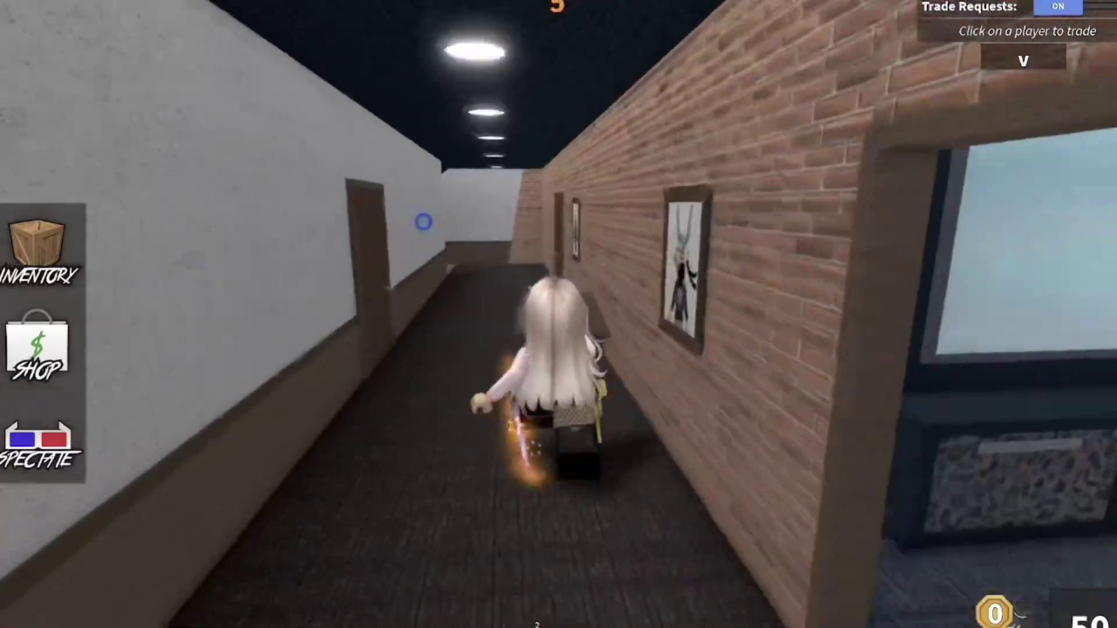
{"action": "key", "text": "w"}
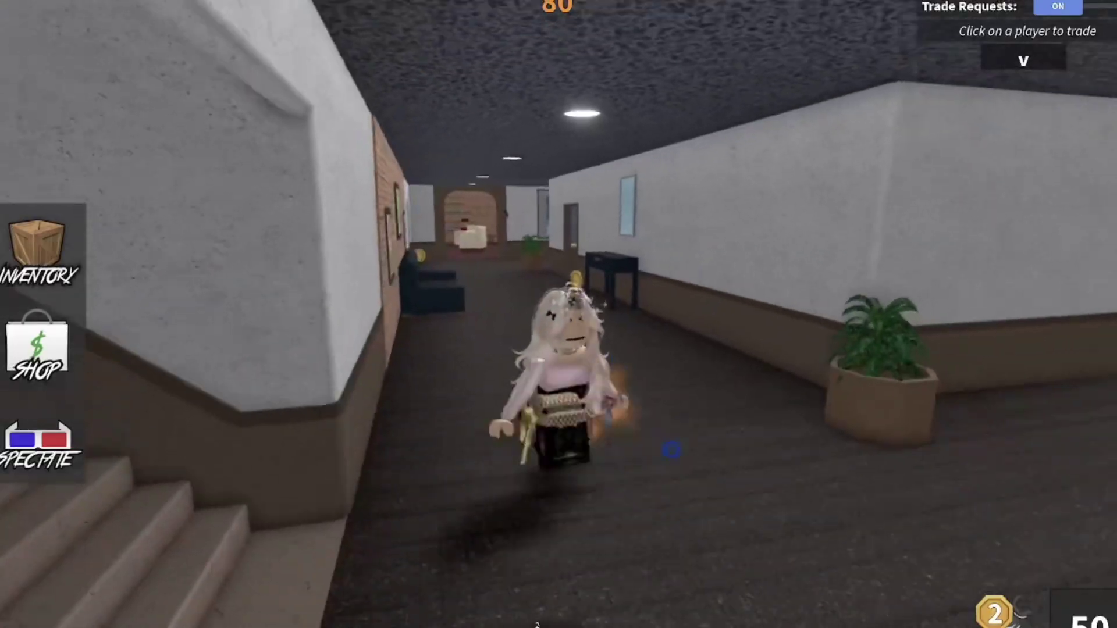
{"action": "key", "text": "w"}
{"action": "key", "text": "w"}
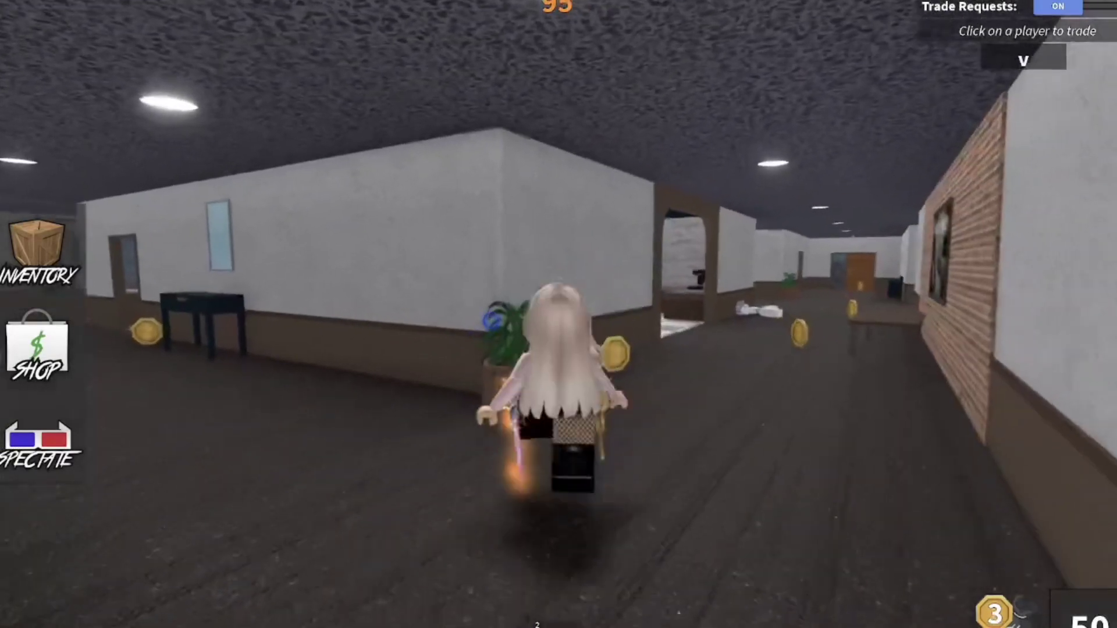
{"action": "key", "text": "w"}
{"action": "key", "text": "w"}
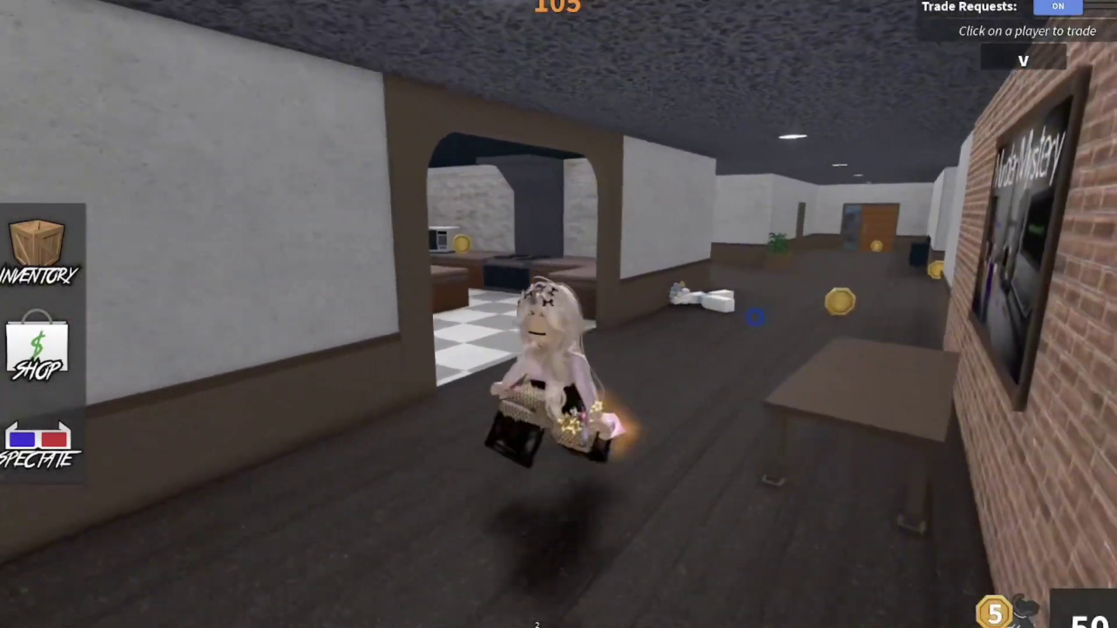
{"action": "key", "text": "w"}
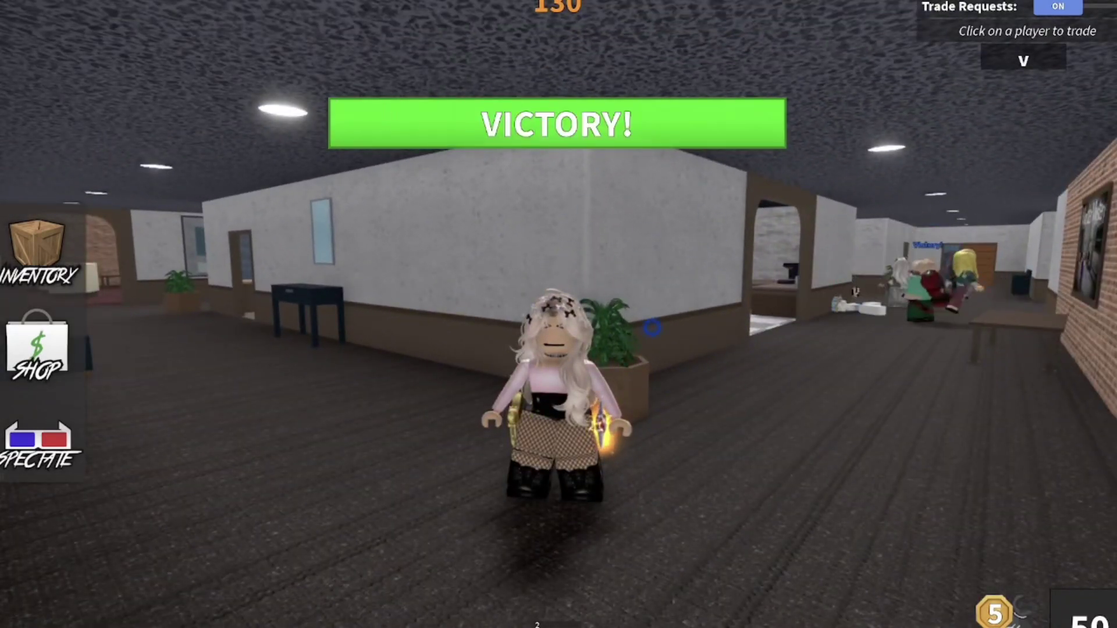
{"action": "key", "text": "w"}
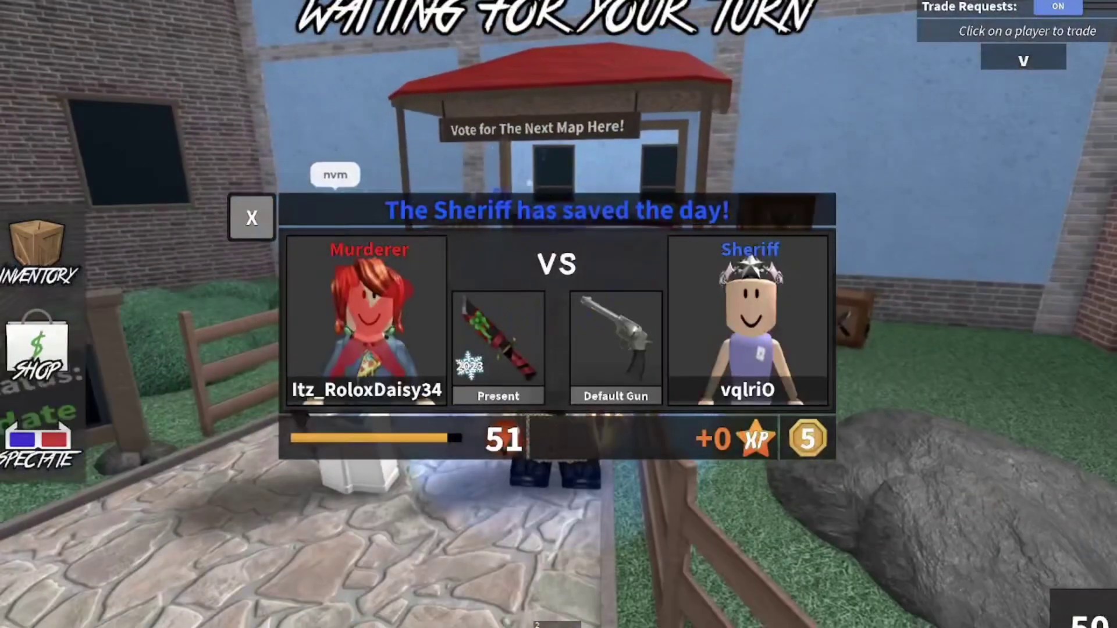
- Jump across the lobby to the deck, visit the map voting pads, and return toward the staircase
{"action": "key", "text": "space"}
{"action": "key", "text": "w"}
{"action": "key", "text": "s"}
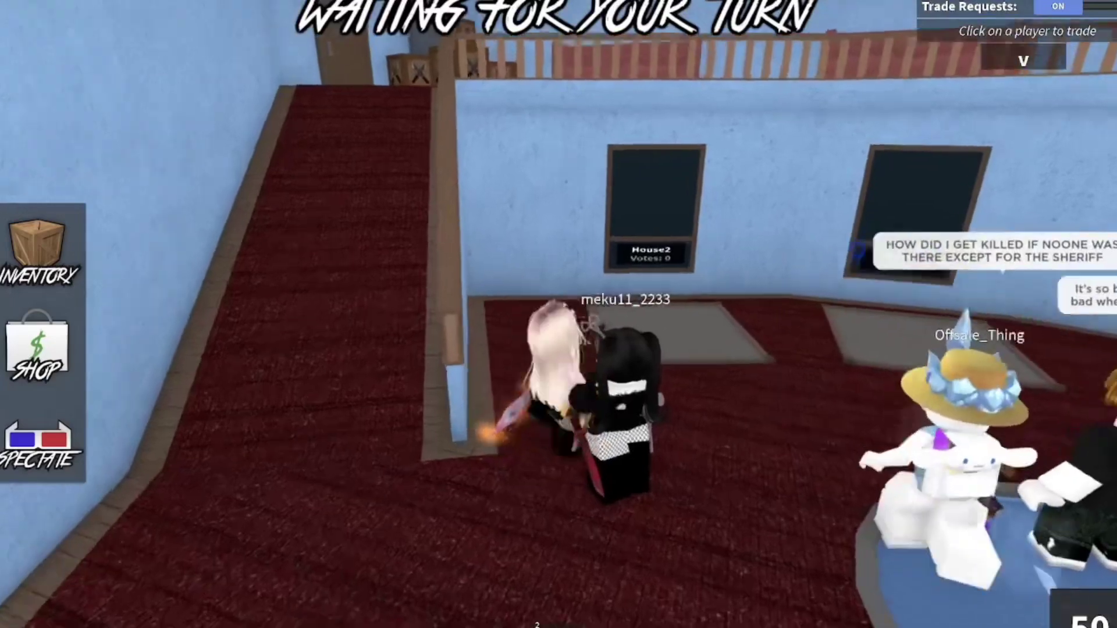
{"action": "key", "text": "w"}
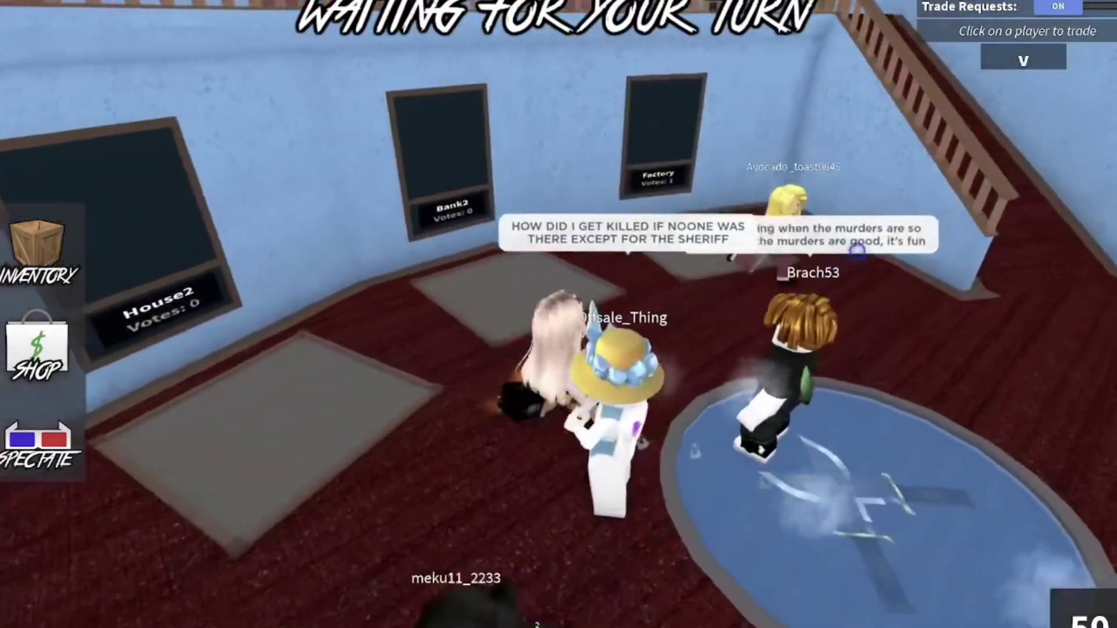
{"action": "key", "text": "s"}
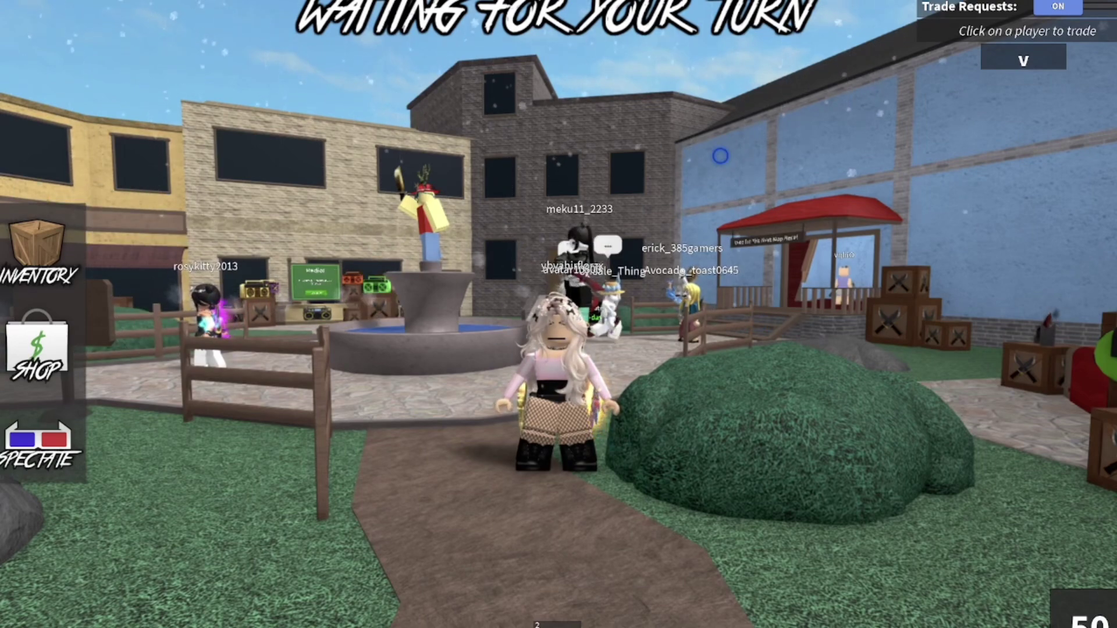
- Walk onto the fountain, turn toward the curved brick building, and head out over the gazebo
{"action": "key", "text": "w"}
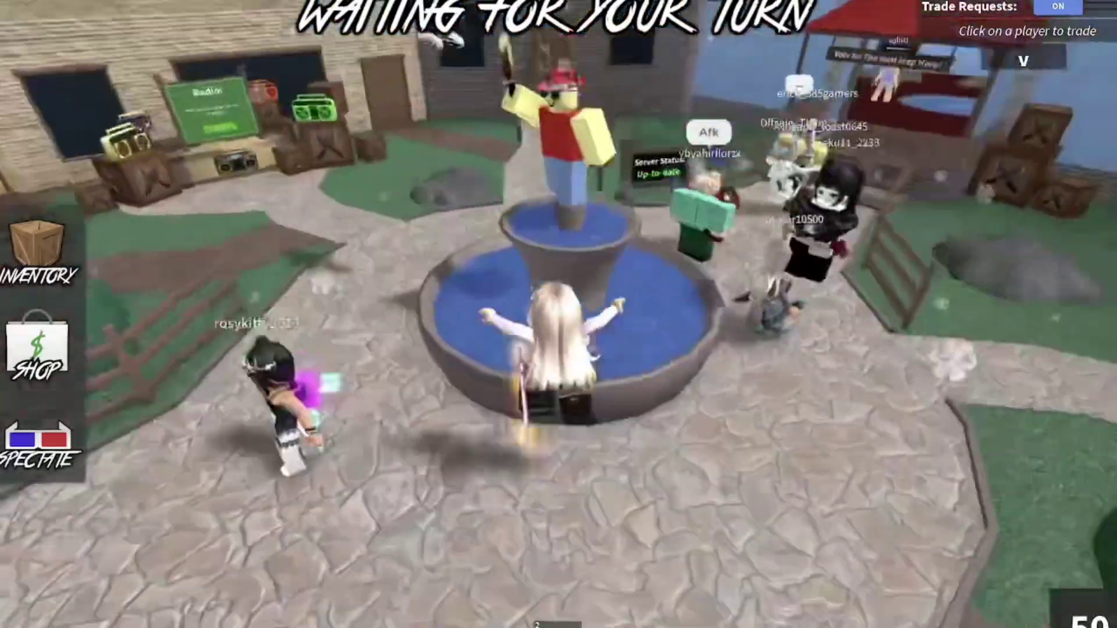
{"action": "key", "text": "Right"}
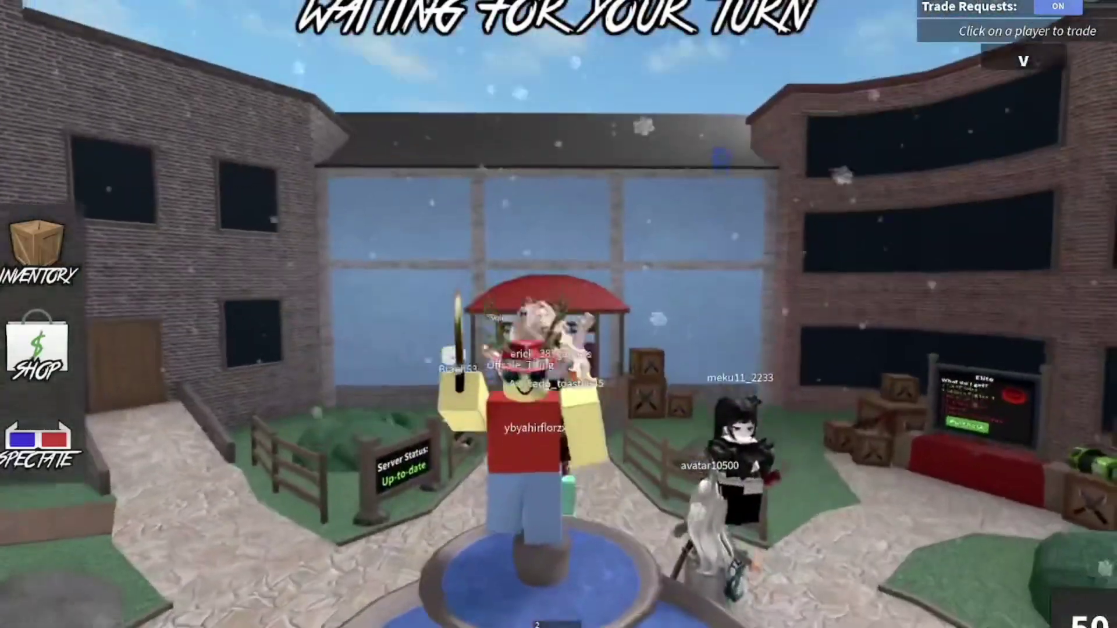
{"action": "key", "text": "Right"}
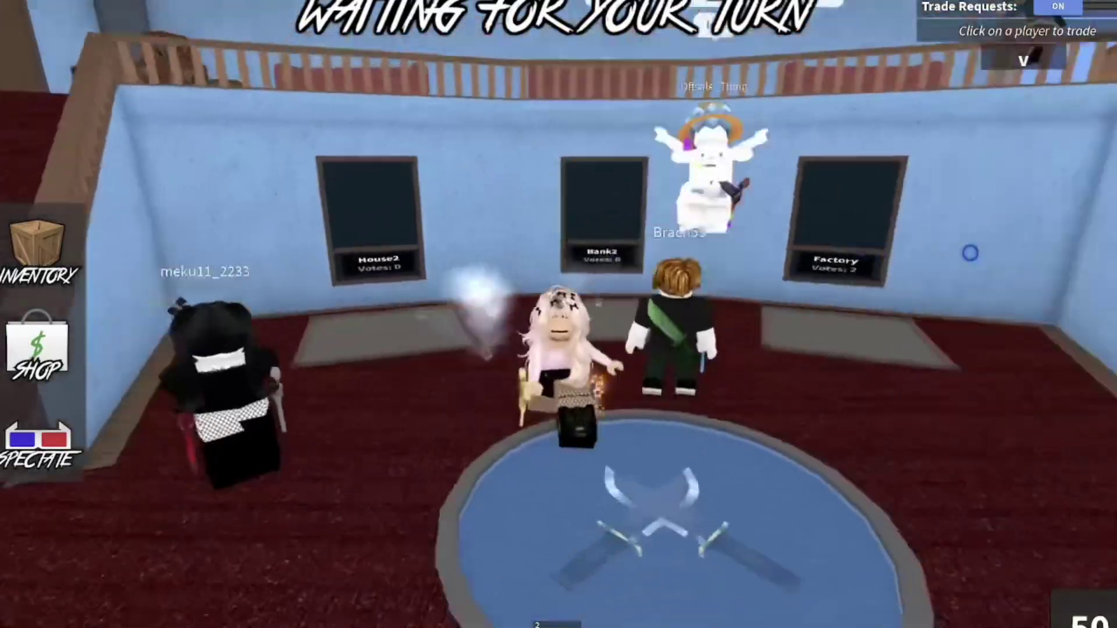
{"action": "key", "text": "w"}
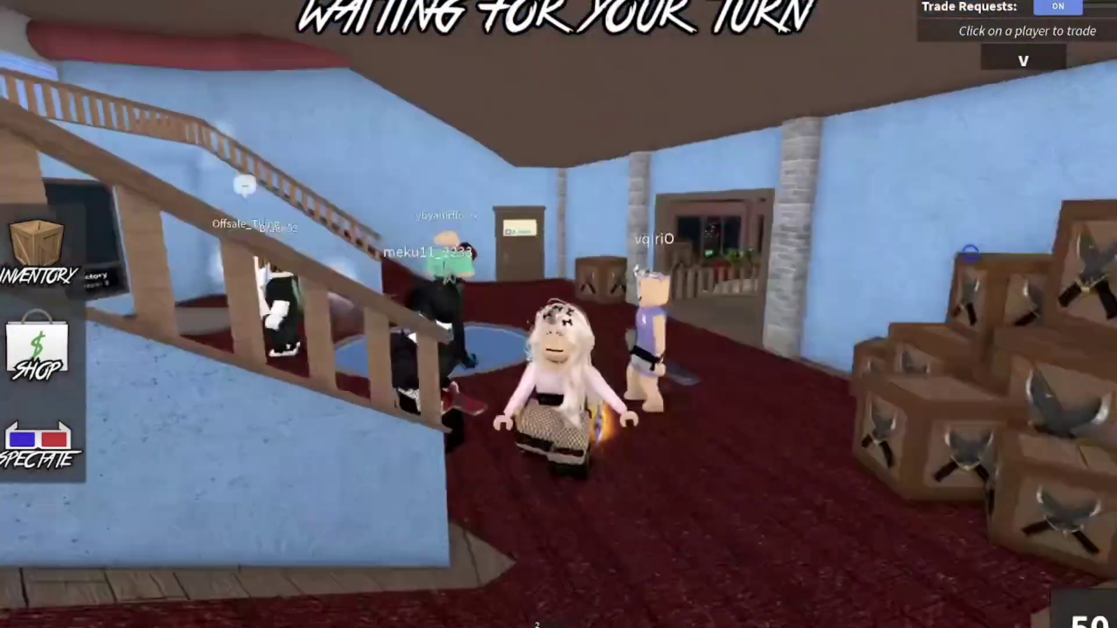
{"action": "key", "text": "w"}
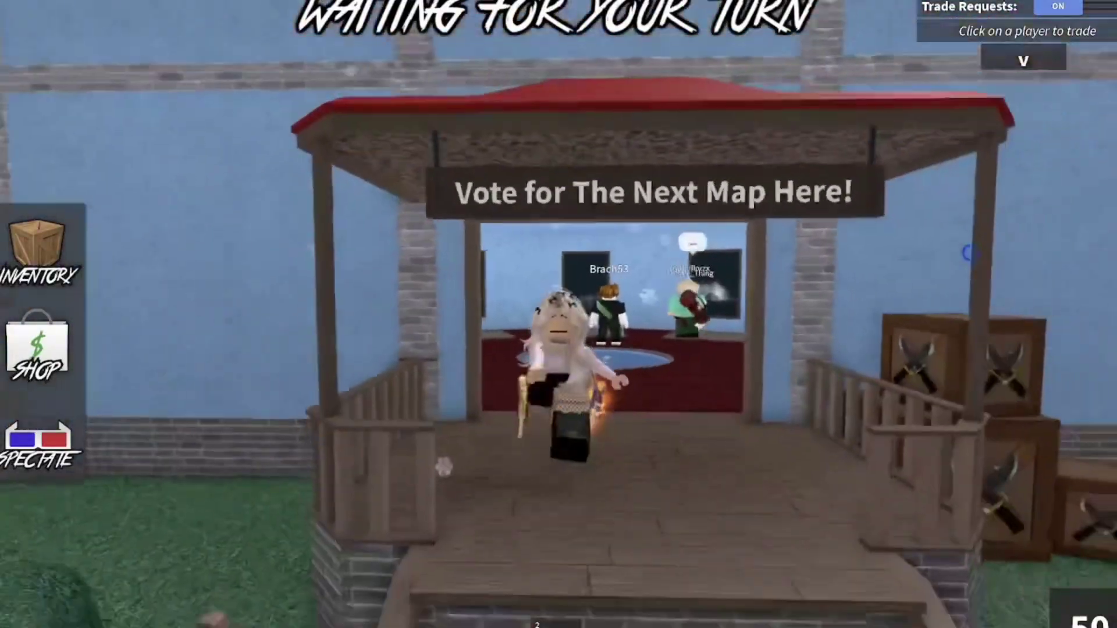
{"action": "key", "text": "w"}
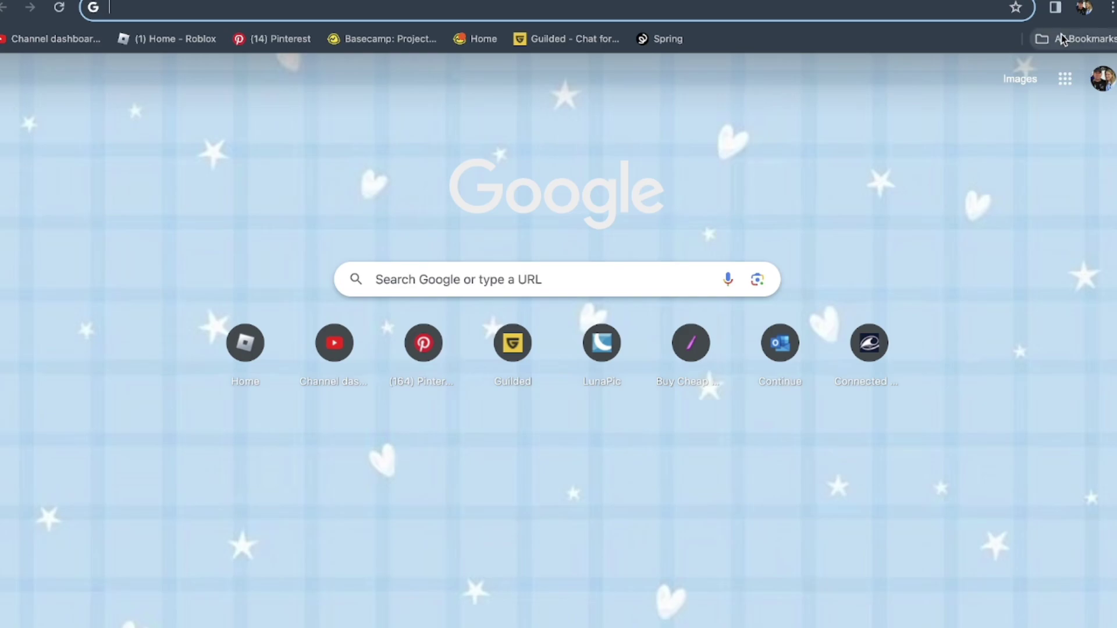
- Load the shared Drive cursor folder link and view the devy cursors preview.png image
{"action": "key", "text": "Return"}
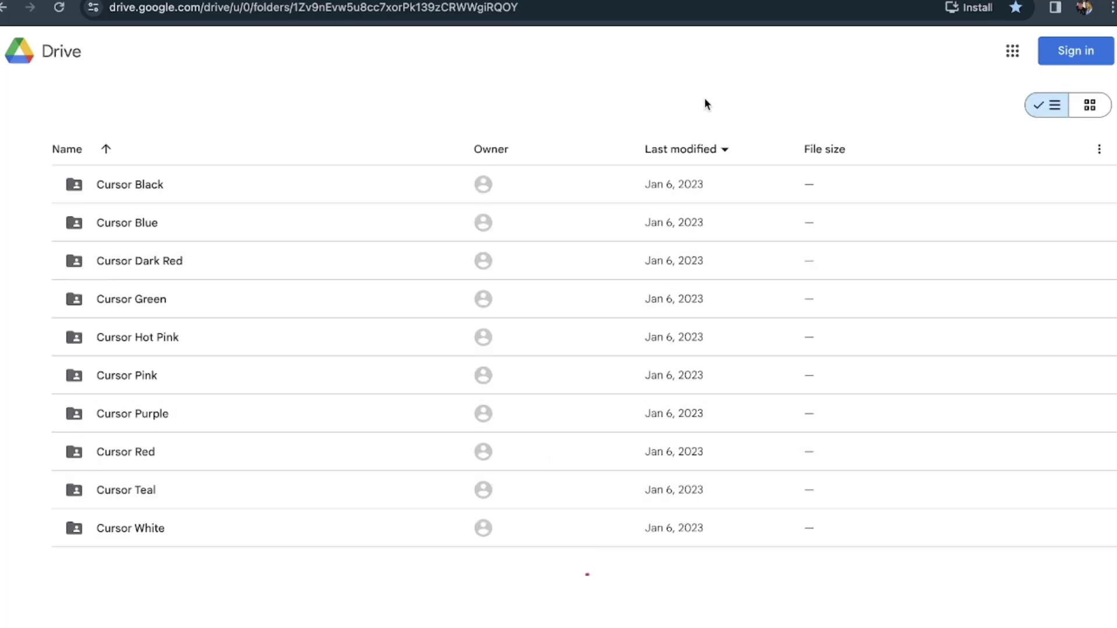
{"action": "double_click", "coordinate": [299, 609]}
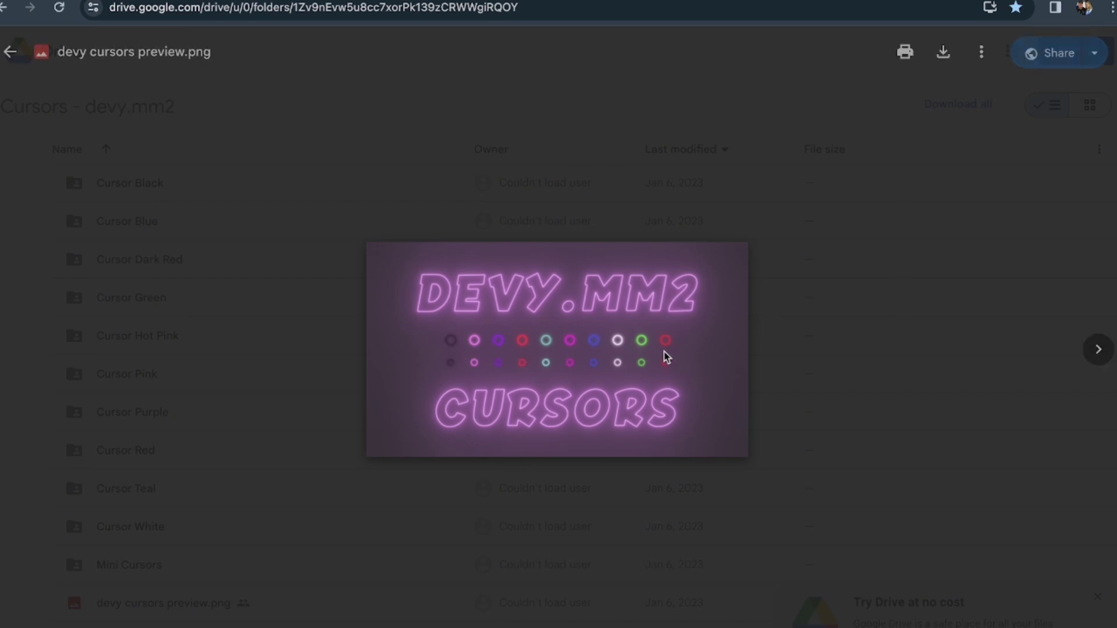
{"action": "left_click", "coordinate": [776, 271]}
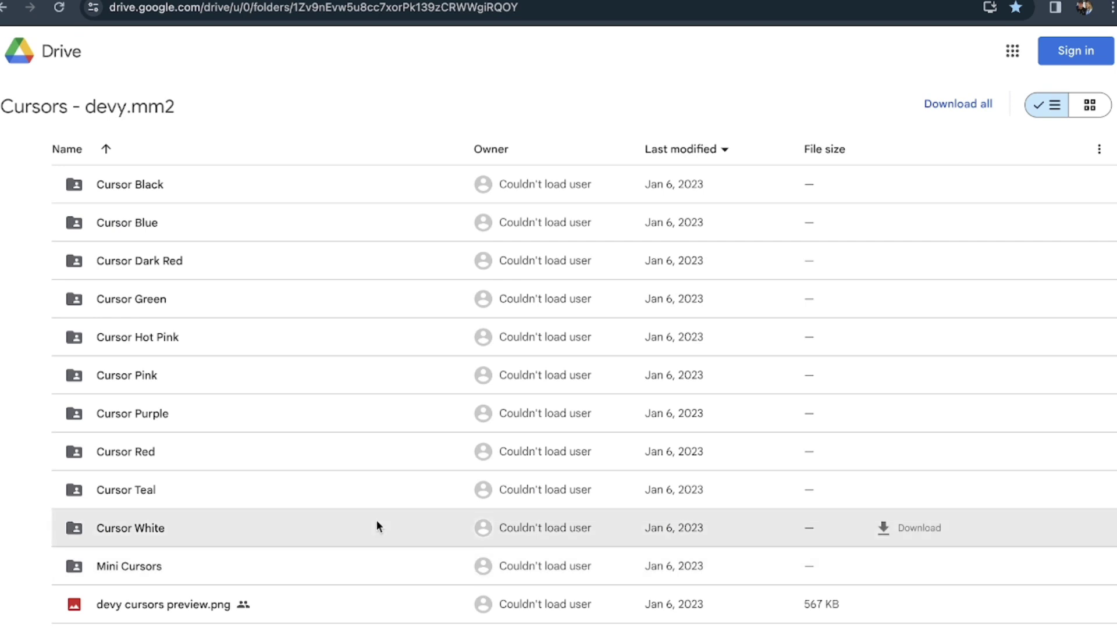
- Open the Cursor White folder and preview the advCursor-white.png image
{"action": "double_click", "coordinate": [377, 522]}
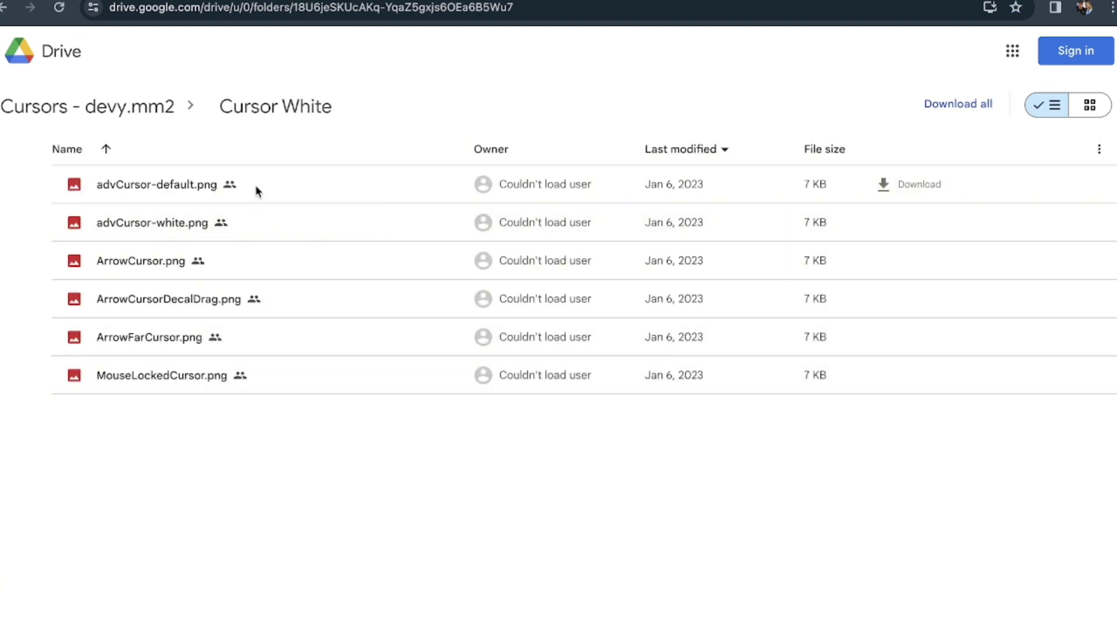
{"action": "double_click", "coordinate": [302, 227]}
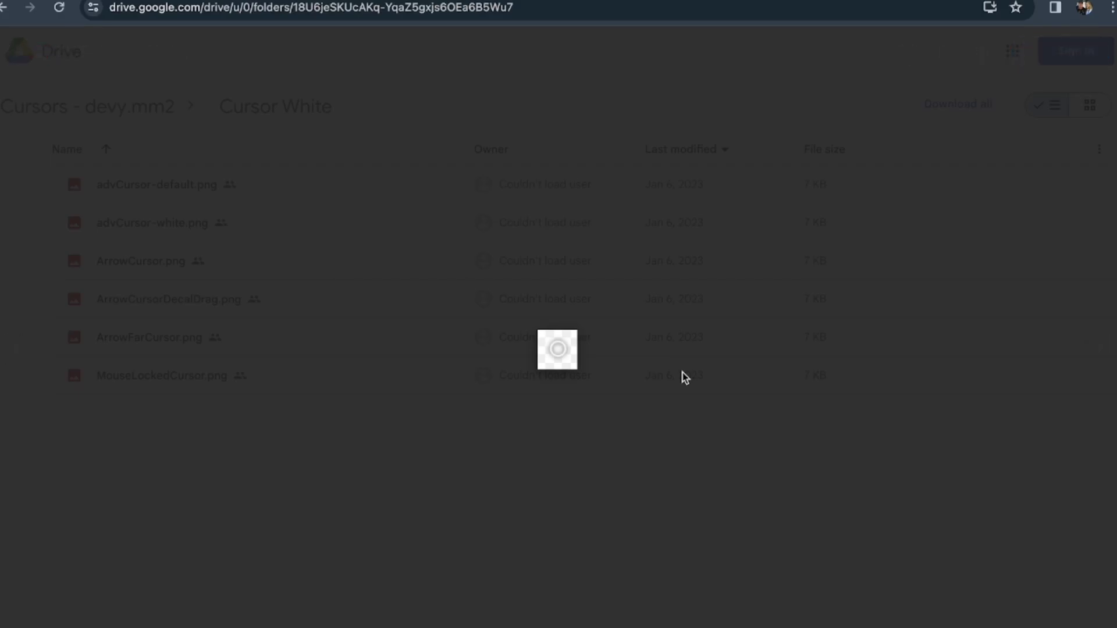
{"action": "left_click", "coordinate": [456, 493]}
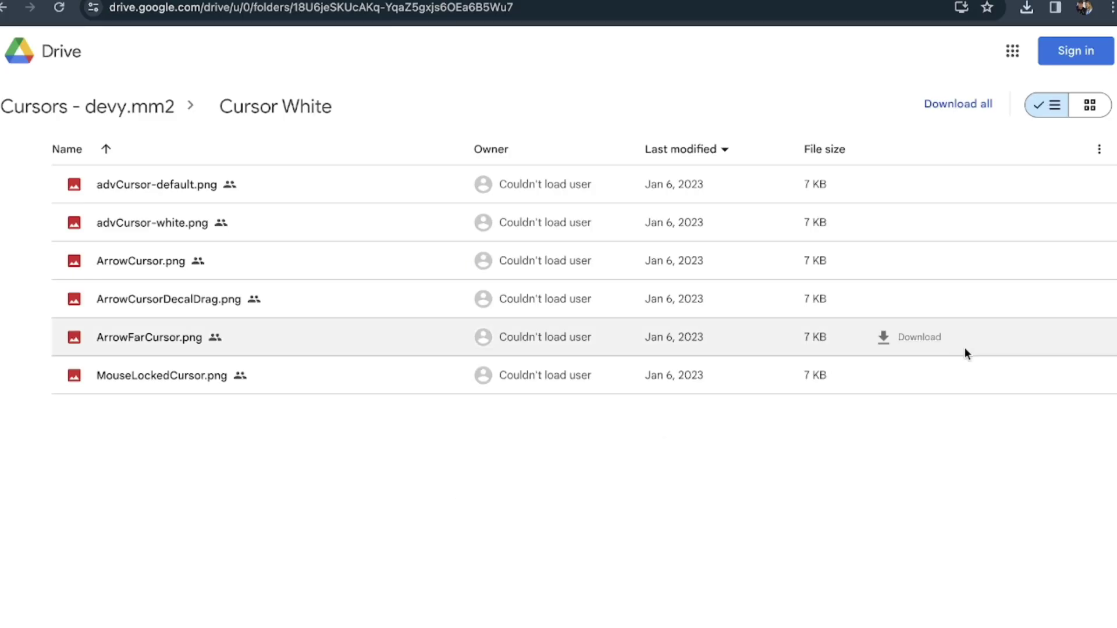
- Download the whole Cursor White folder as a zip and open it from recent downloads
{"action": "left_click", "coordinate": [961, 106]}
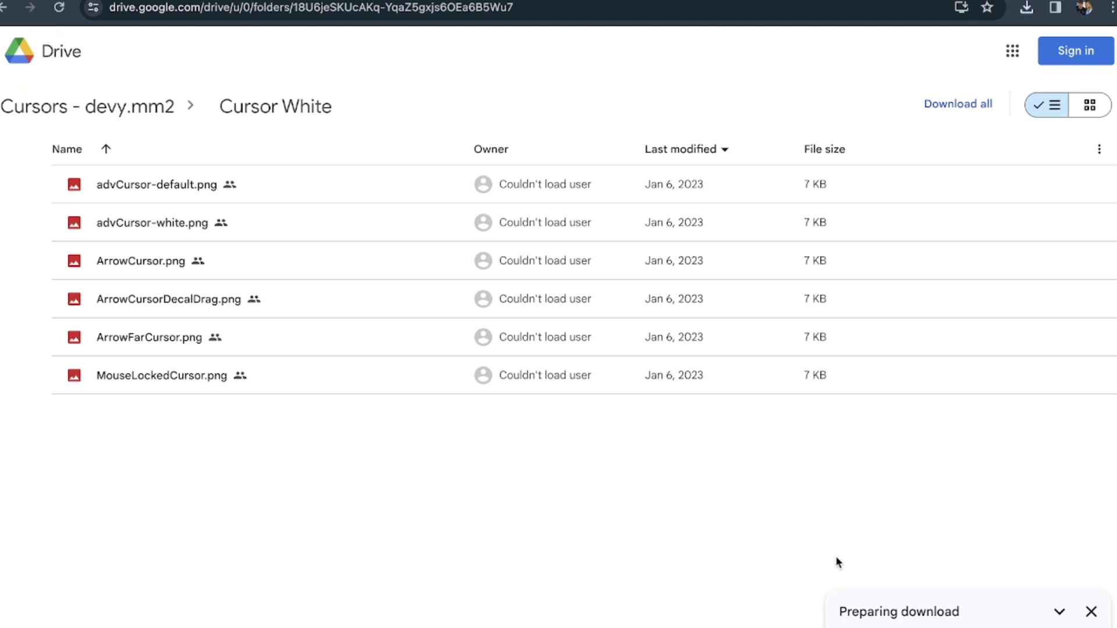
{"action": "left_click", "coordinate": [1026, 8]}
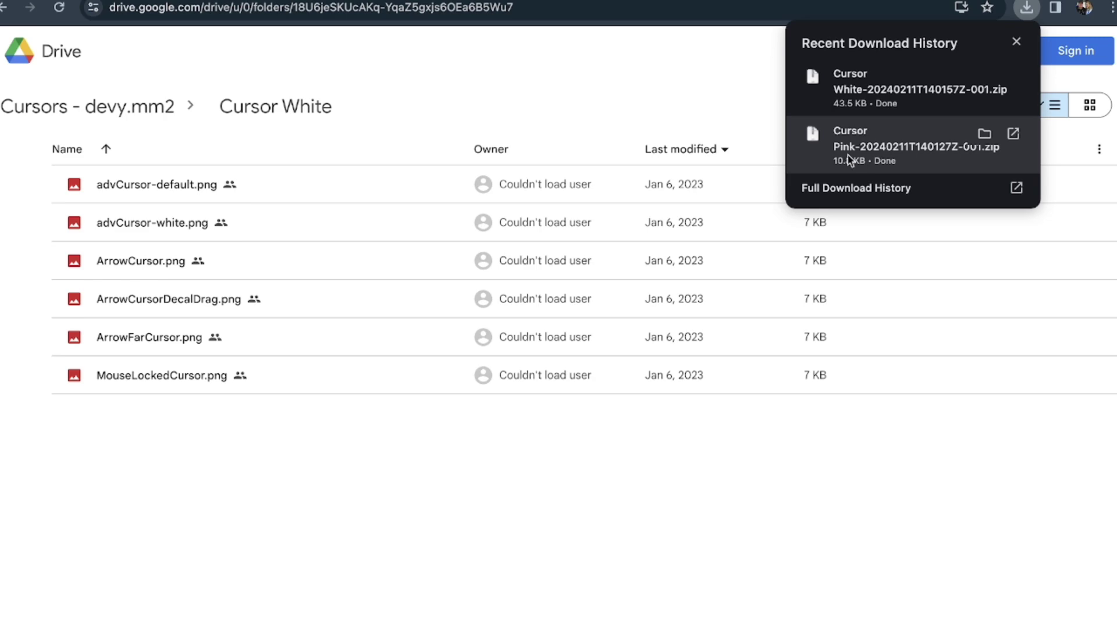
{"action": "left_click", "coordinate": [1013, 78]}
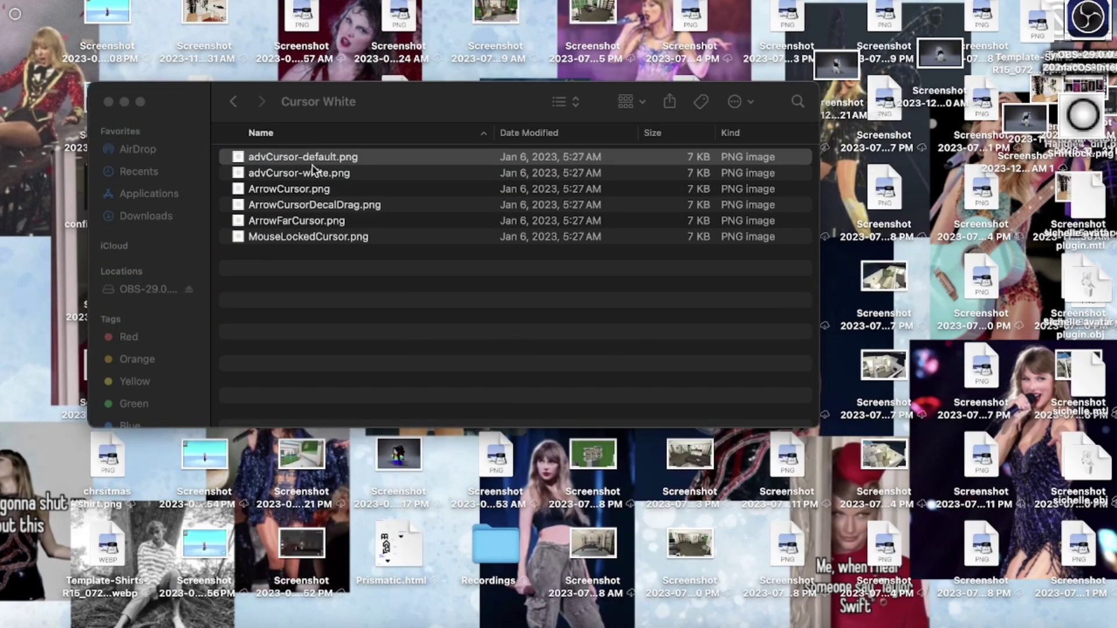
- Drag advCursor-default.png onto the desktop and duplicate it twice, creating copy 2 and copy 3
{"action": "left_click_drag", "start_coordinate": [312, 166], "coordinate": [931, 156]}
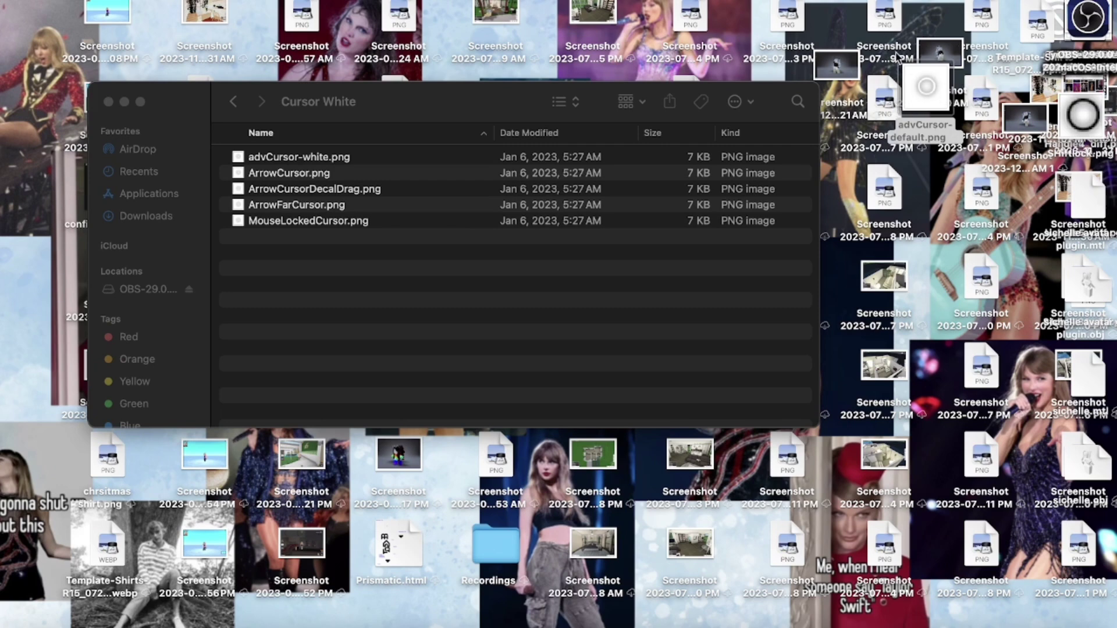
{"action": "right_click", "coordinate": [925, 88]}
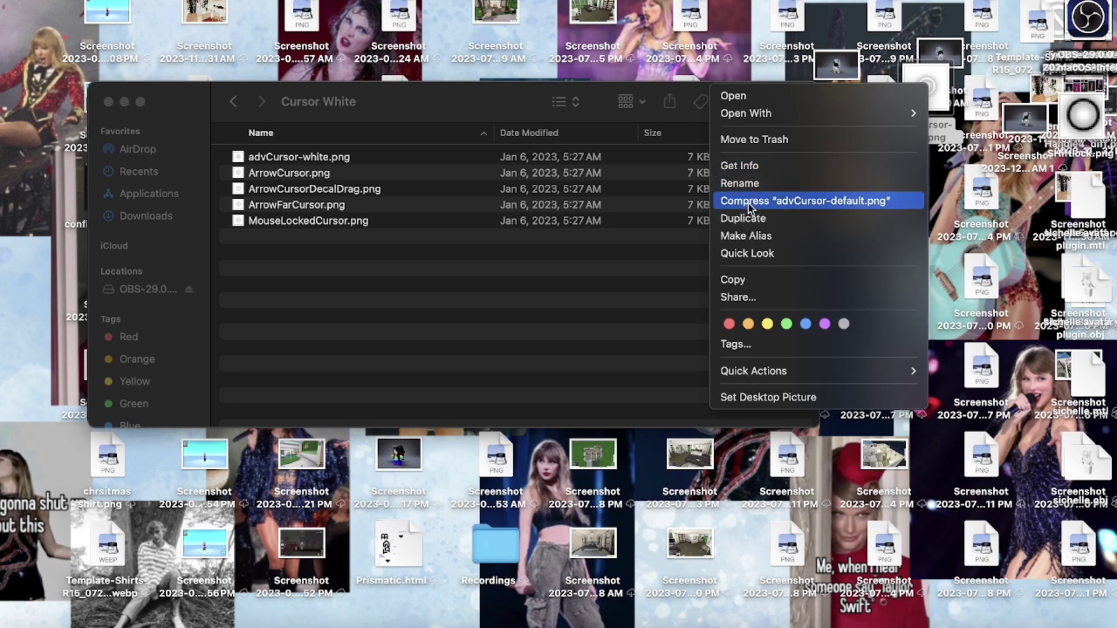
{"action": "left_click", "coordinate": [743, 219]}
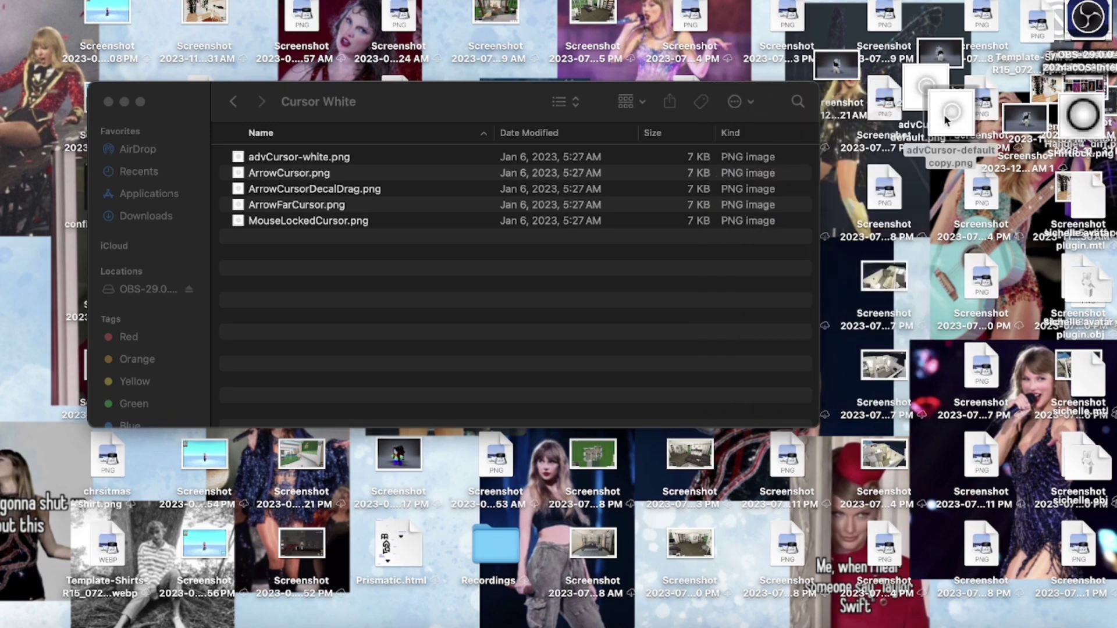
{"action": "right_click", "coordinate": [960, 125]}
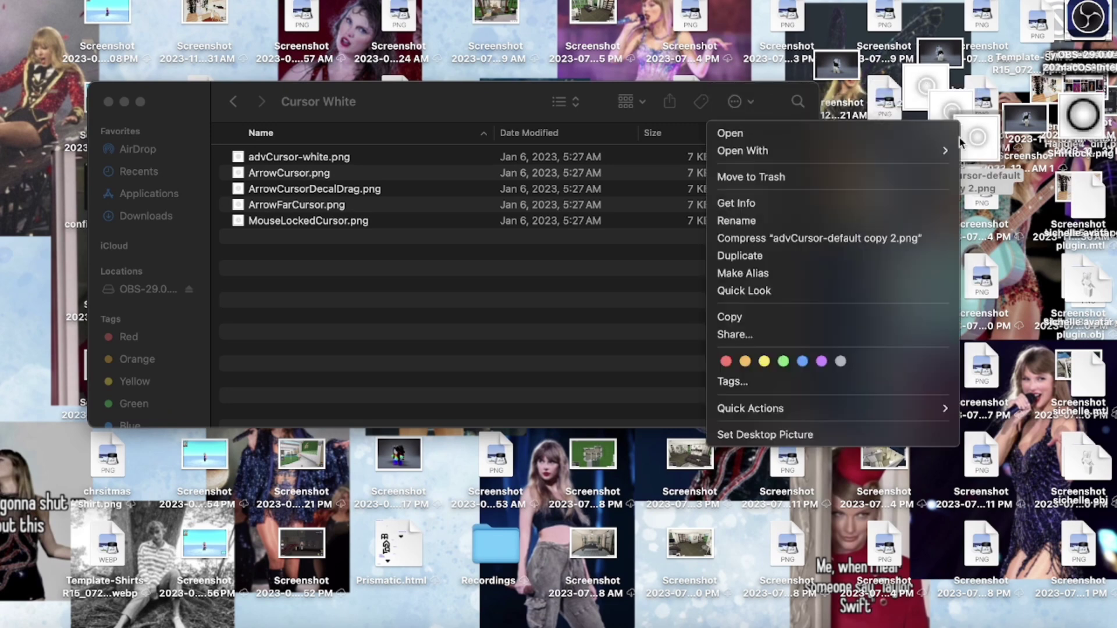
{"action": "left_click", "coordinate": [825, 262]}
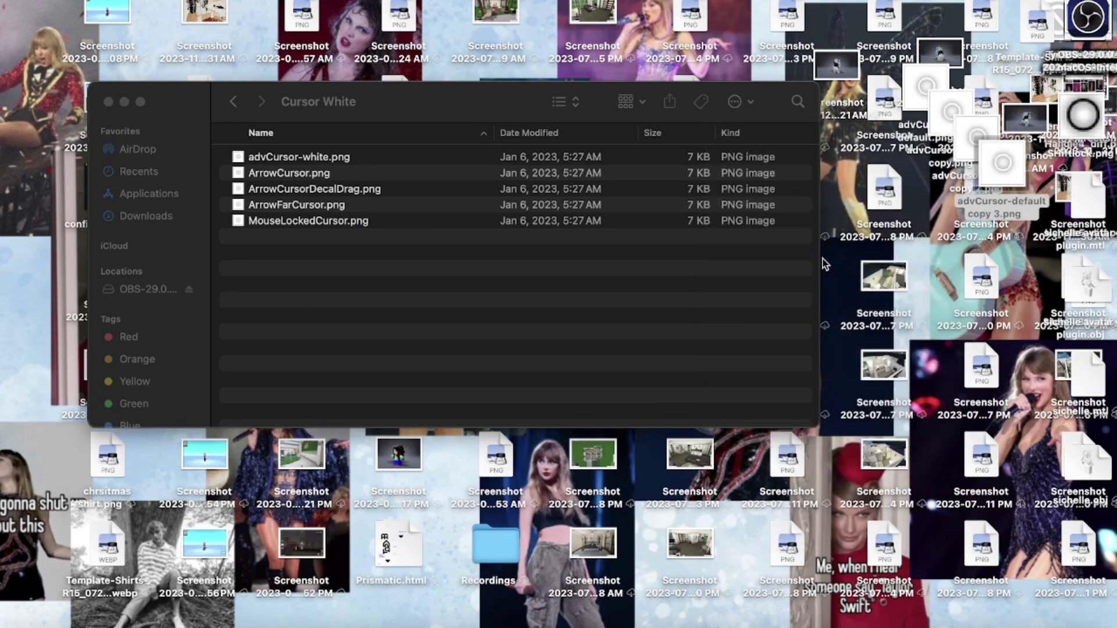
- Show the package contents of the Roblox app in Applications
{"action": "left_click", "coordinate": [143, 170]}
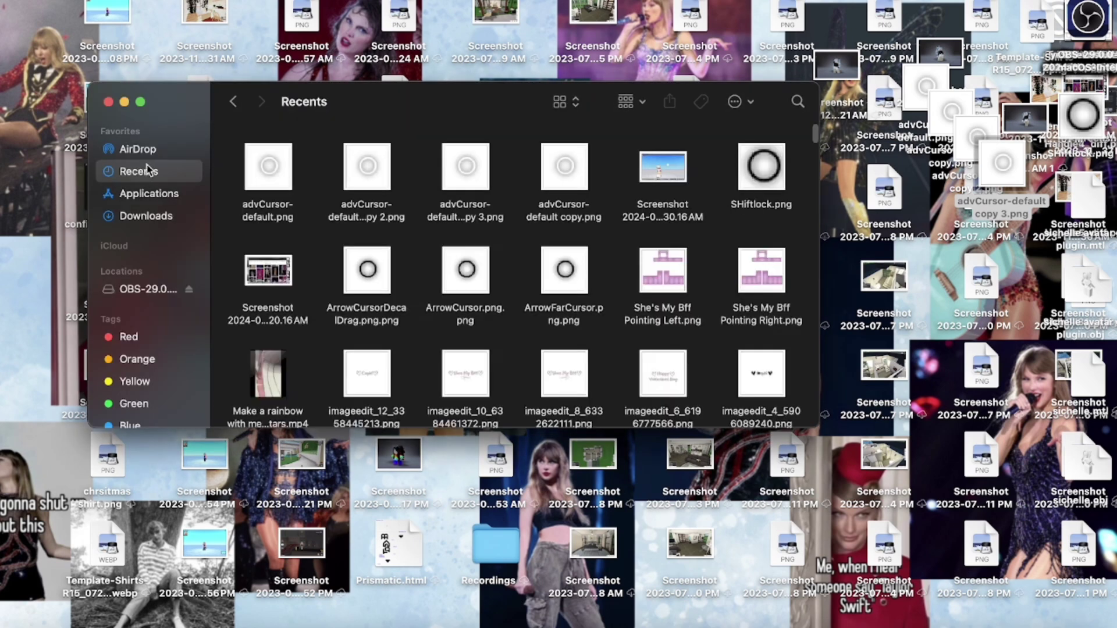
{"action": "left_click", "coordinate": [148, 194]}
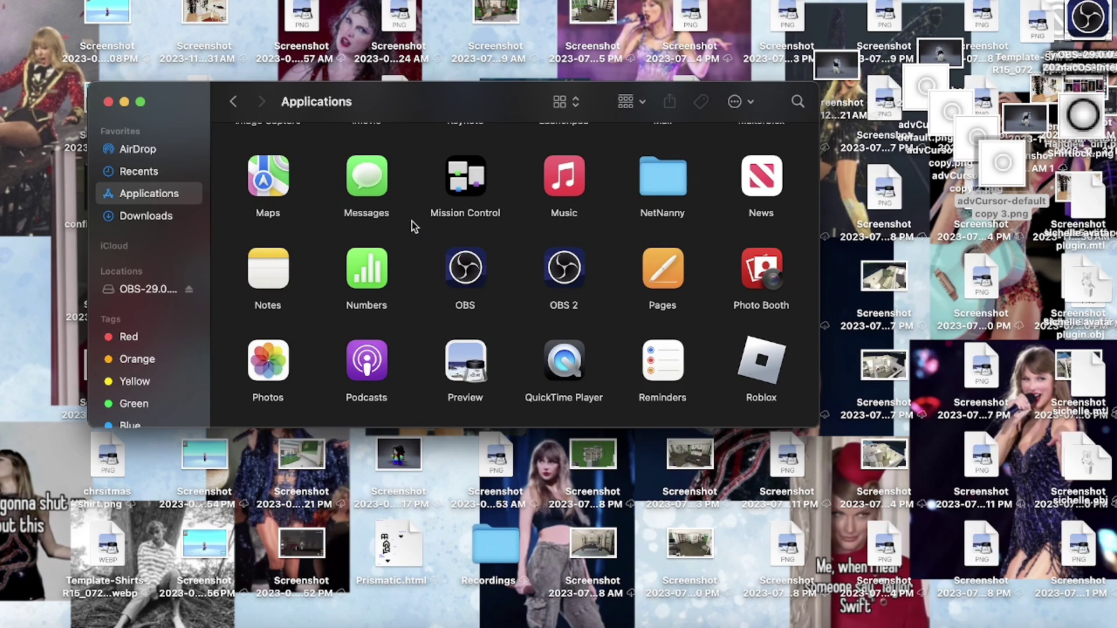
{"action": "scroll", "coordinate": [750, 298], "scroll_direction": "down", "scroll_amount": 5}
{"action": "right_click", "coordinate": [755, 210]}
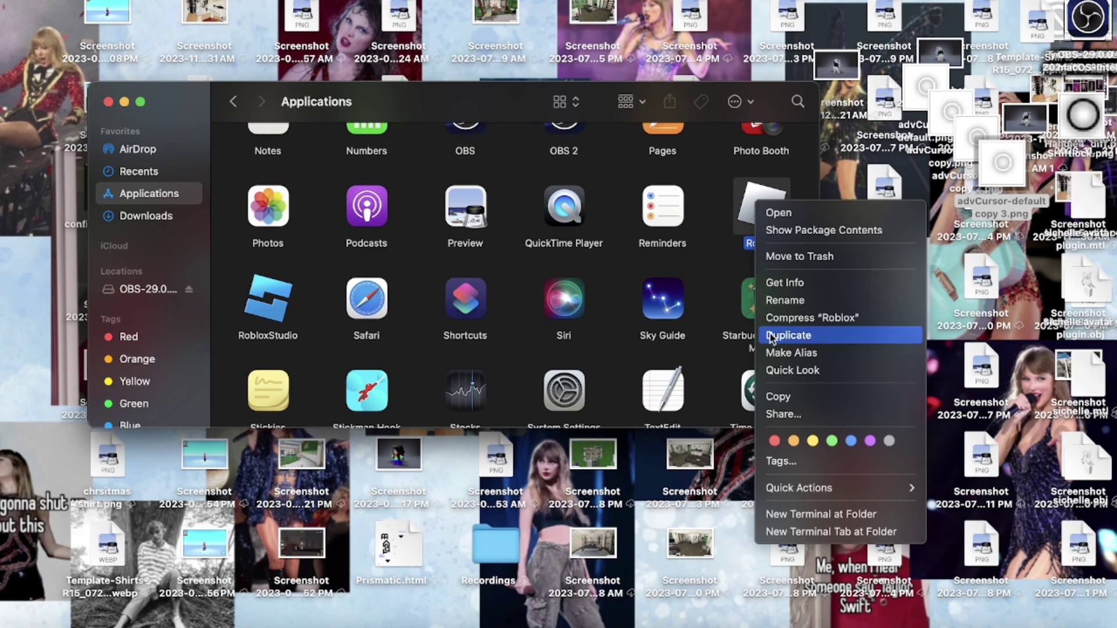
{"action": "left_click", "coordinate": [799, 232]}
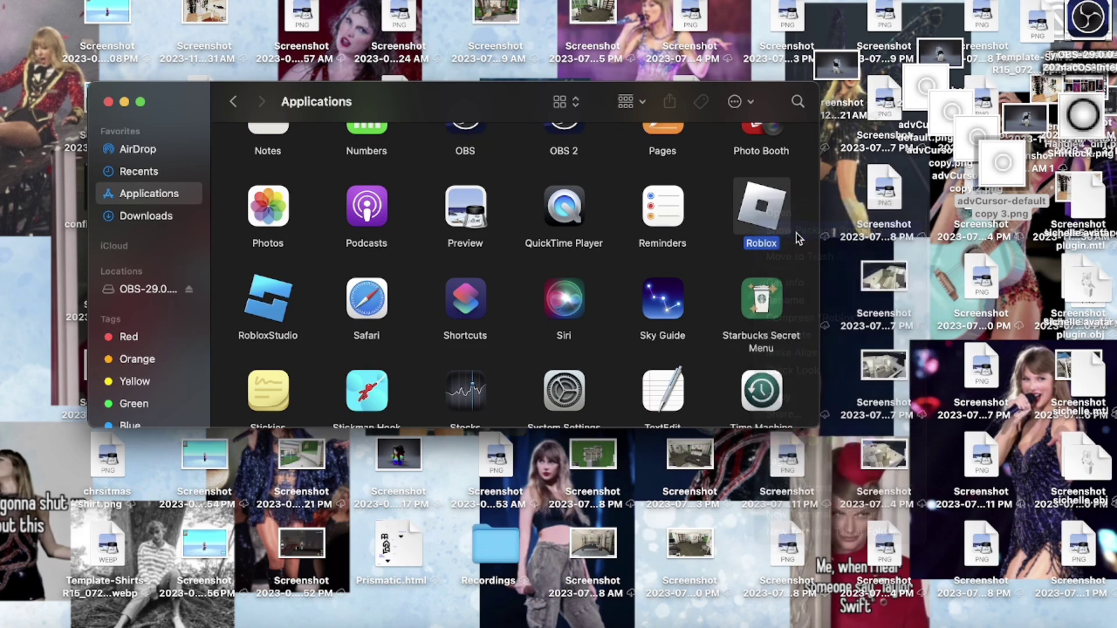
- Go through Contents, Resources and content into the textures folder
{"action": "double_click", "coordinate": [253, 160]}
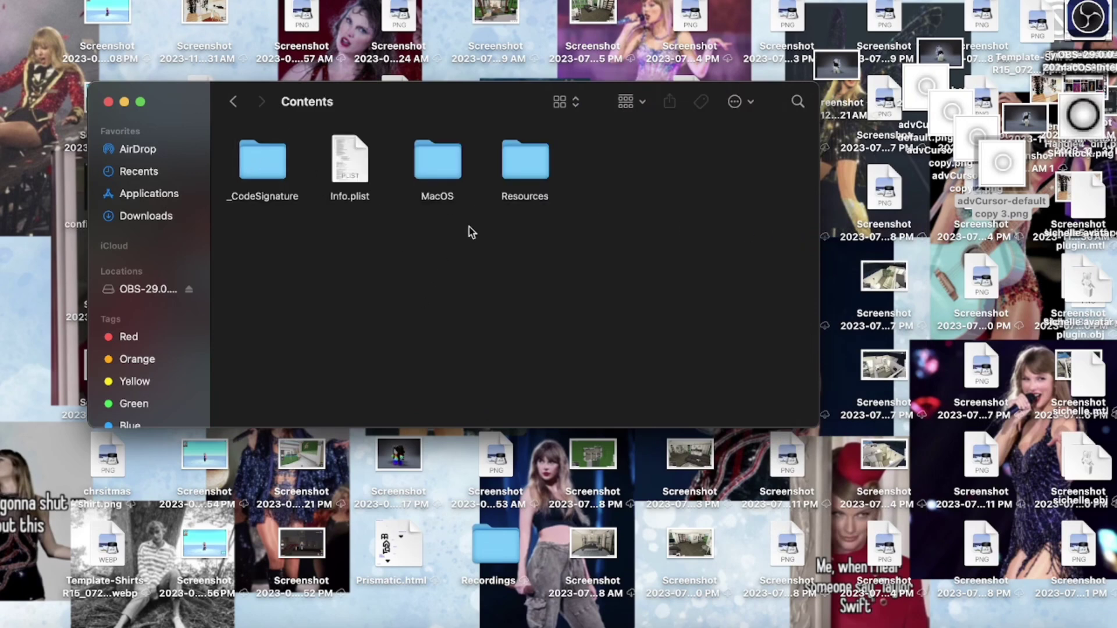
{"action": "double_click", "coordinate": [512, 154]}
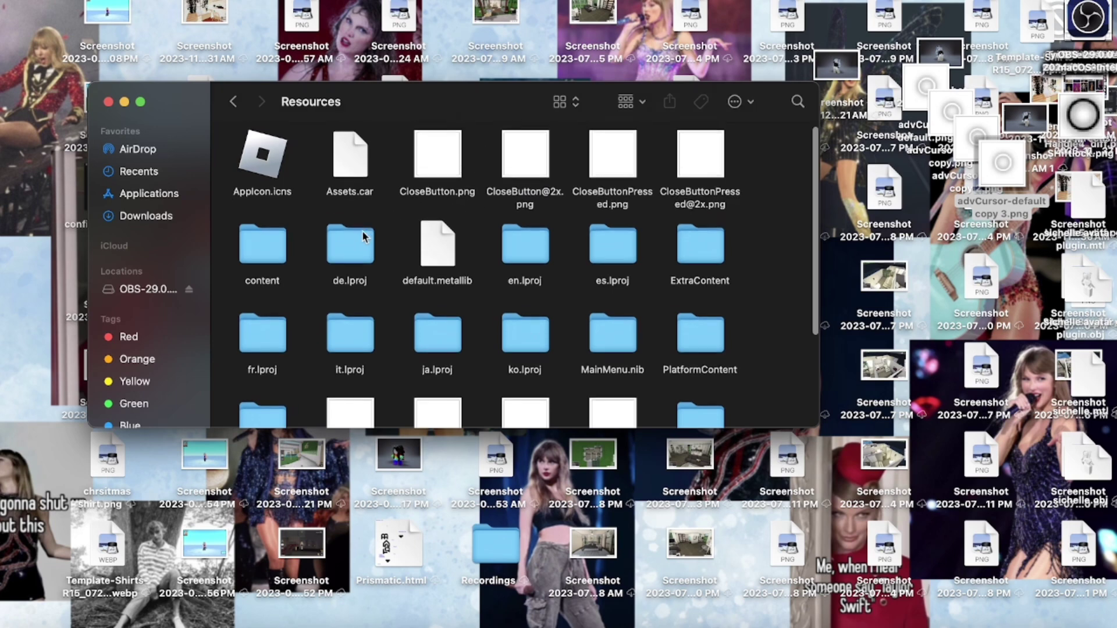
{"action": "scroll", "coordinate": [362, 231], "scroll_direction": "down", "scroll_amount": 5}
{"action": "scroll", "coordinate": [337, 197], "scroll_direction": "up", "scroll_amount": 5}
{"action": "double_click", "coordinate": [262, 256]}
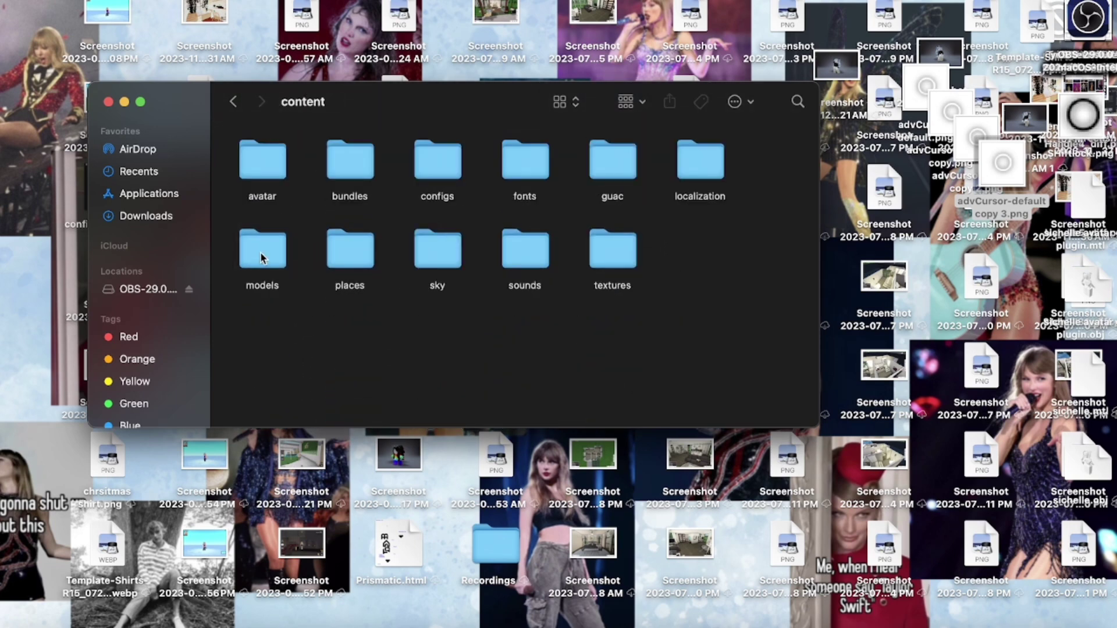
{"action": "double_click", "coordinate": [609, 250]}
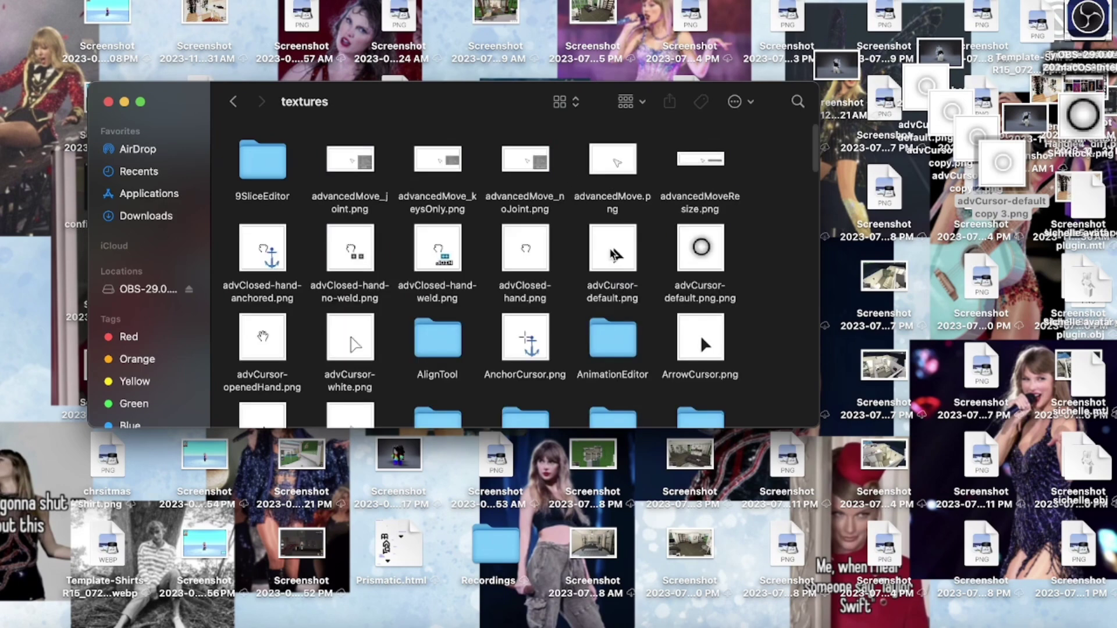
{"action": "scroll", "coordinate": [473, 224], "scroll_direction": "down", "scroll_amount": 10}
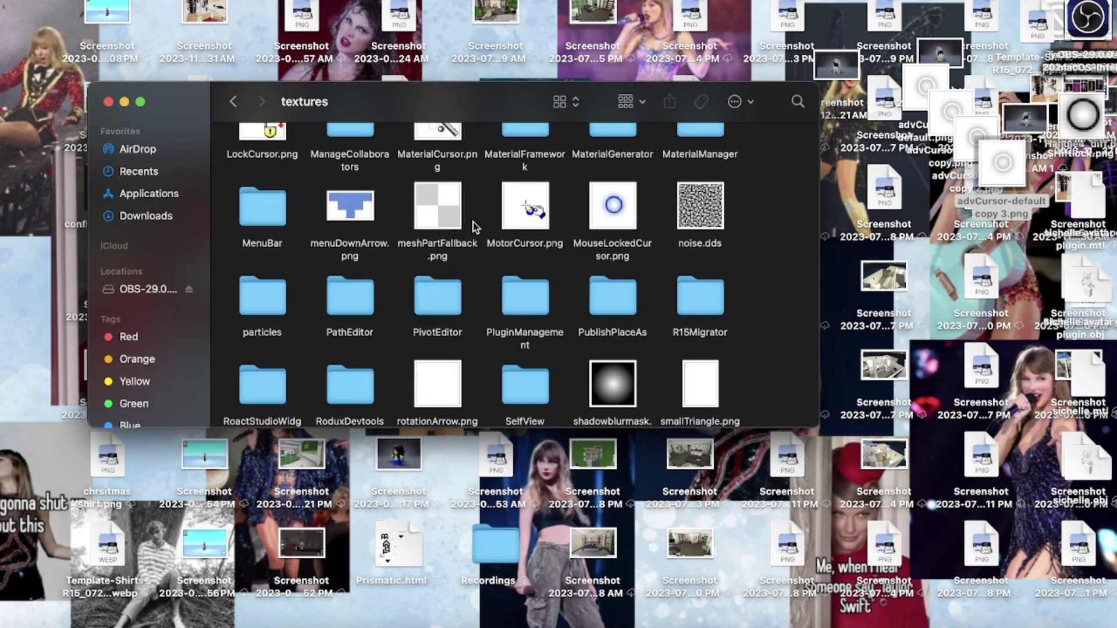
{"action": "scroll", "coordinate": [473, 224], "scroll_direction": "up", "scroll_amount": 1}
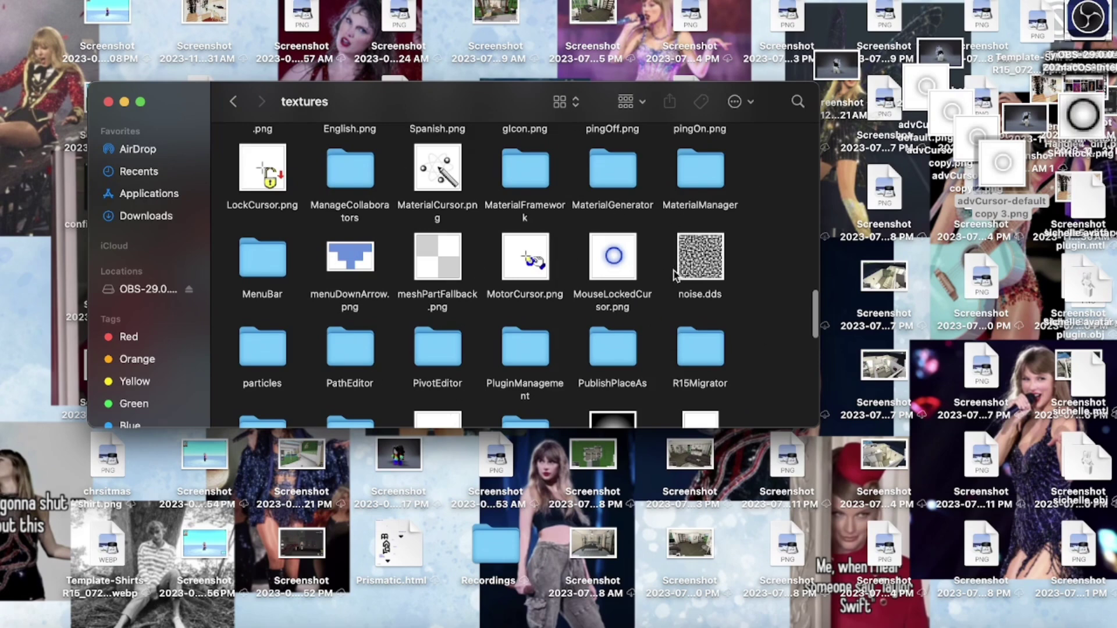
- Move advCursor-default copy 3.png into textures and preview the existing MouseLockedCursor.png
{"action": "left_click_drag", "start_coordinate": [1005, 168], "coordinate": [770, 256]}
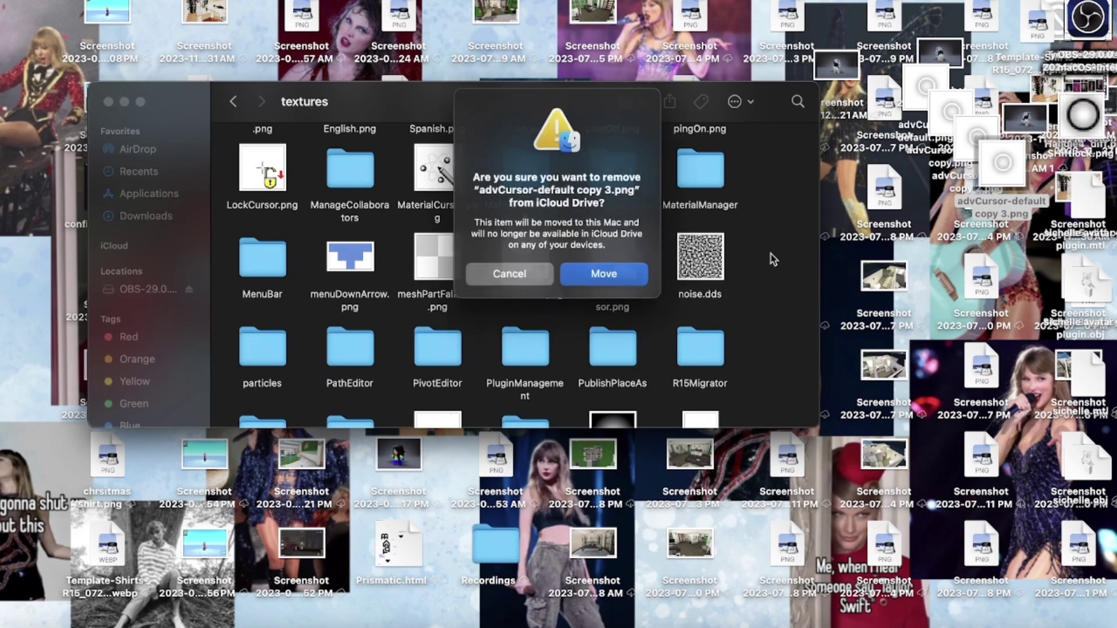
{"action": "left_click", "coordinate": [603, 274]}
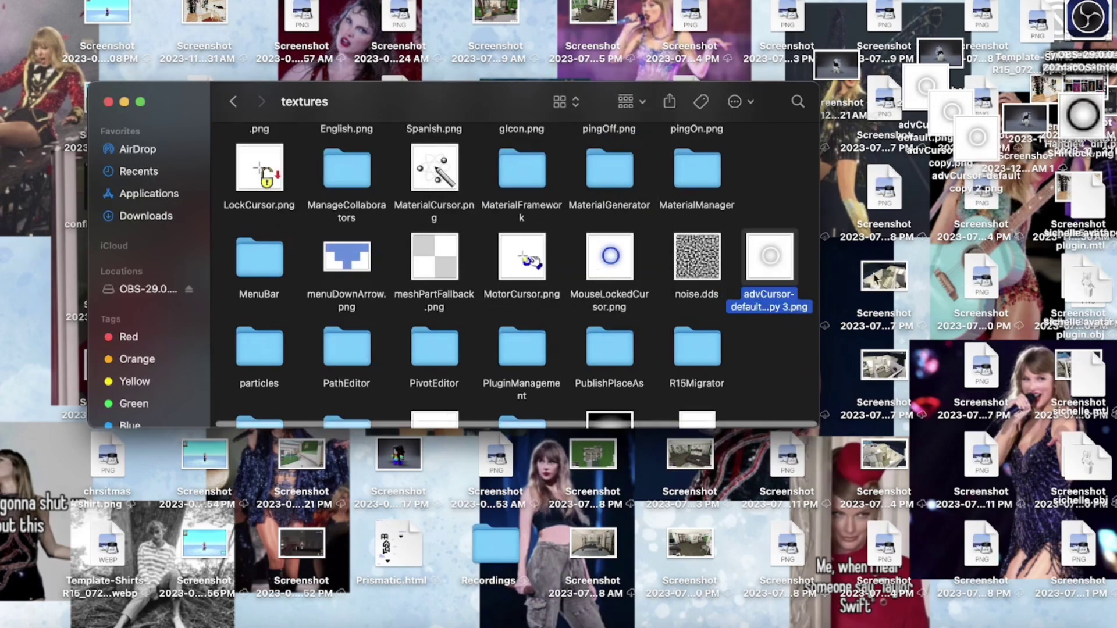
{"action": "double_click", "coordinate": [603, 310]}
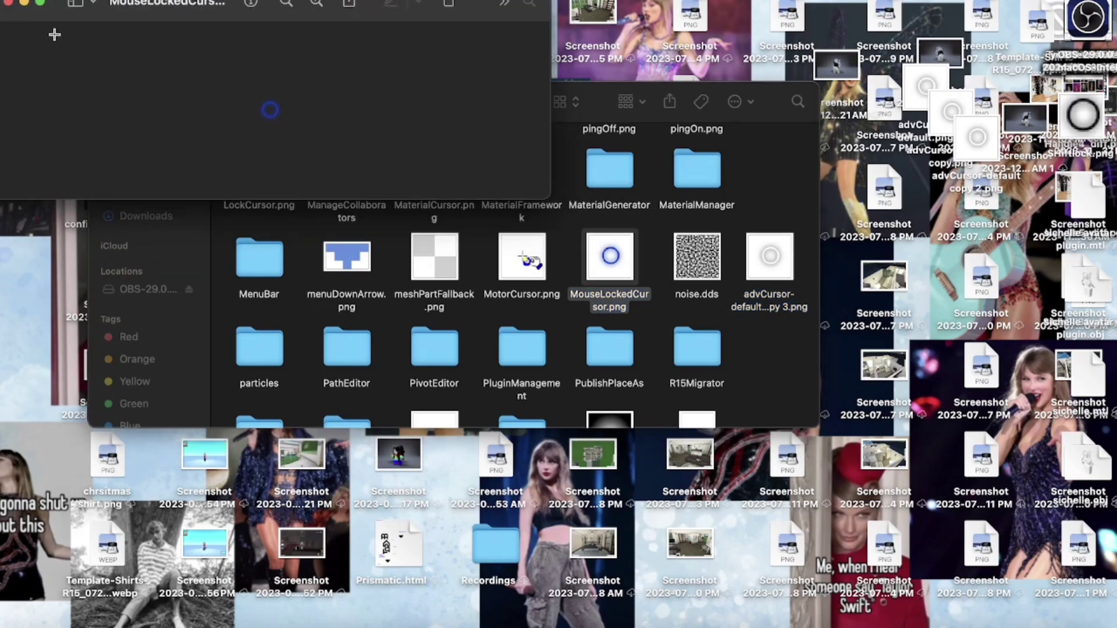
{"action": "left_click", "coordinate": [8, 3]}
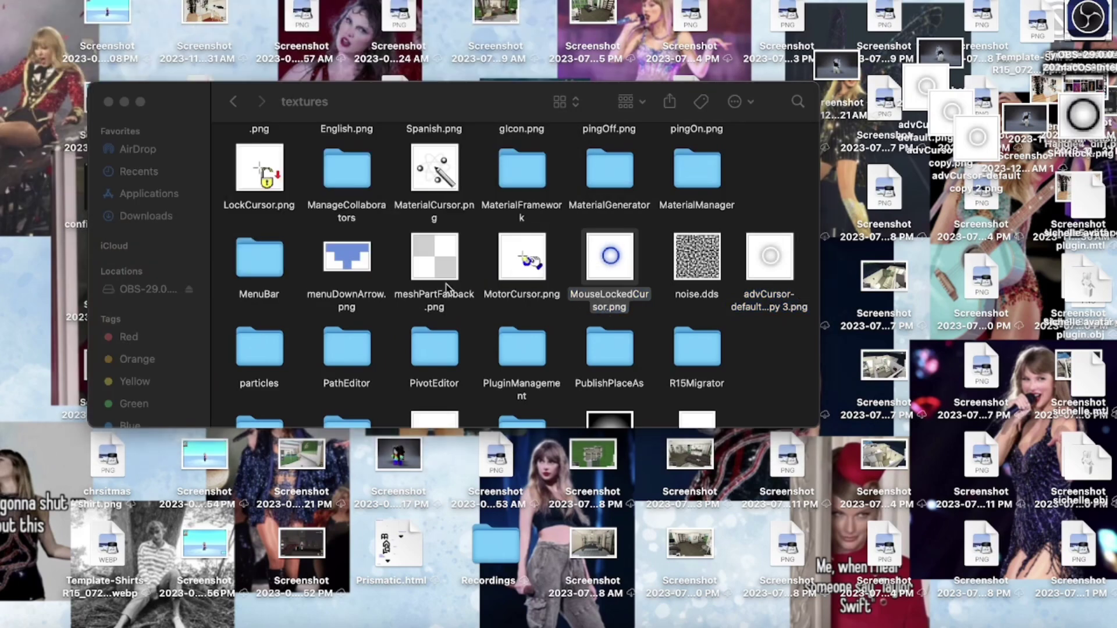
- Rename the original MouseLockedCursor.png to blue.png
{"action": "left_click", "coordinate": [610, 310]}
{"action": "key", "text": "super+c"}
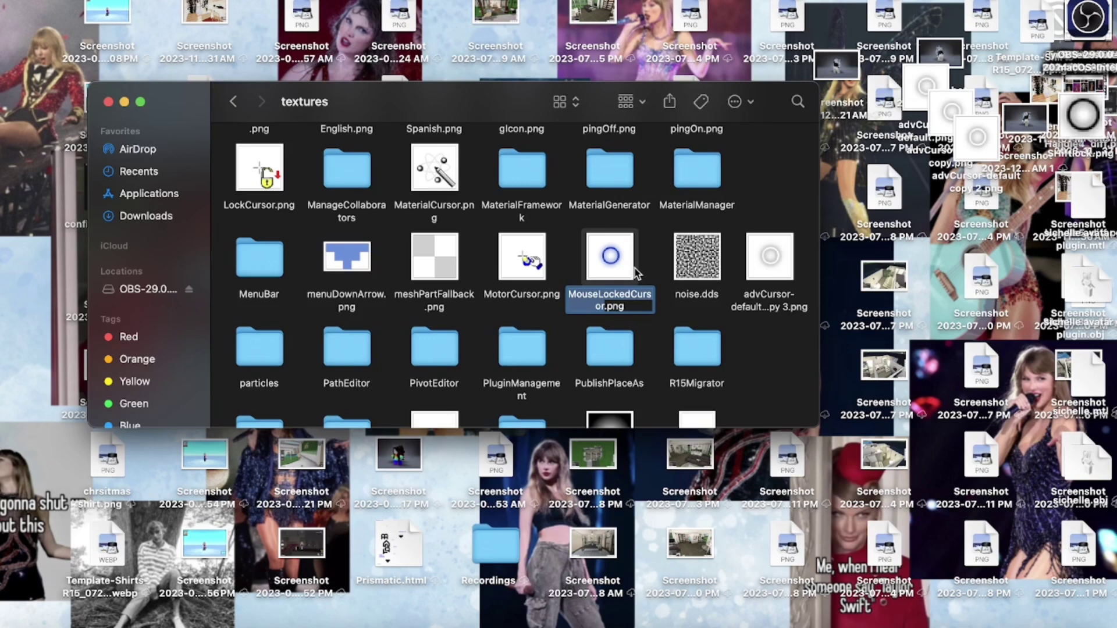
{"action": "key", "text": "BackSpace"}
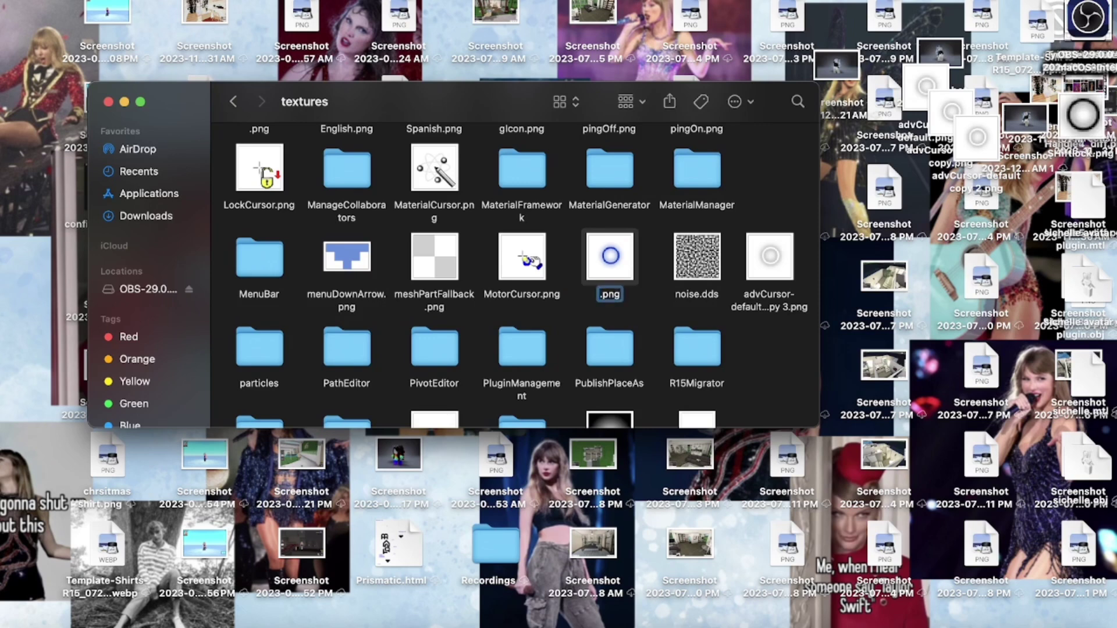
{"action": "type", "text": "blue"}
{"action": "key", "text": "BackSpace"}
{"action": "left_click", "coordinate": [656, 291]}
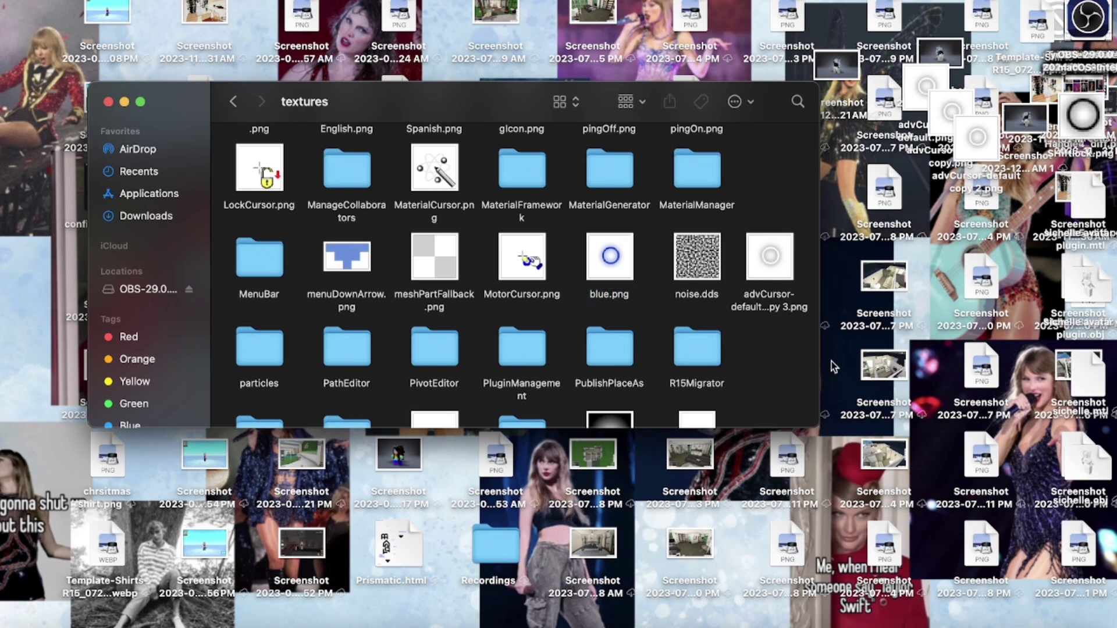
- Rename advCursor-default copy 3.png to MouseLockedCursor.png
{"action": "left_click", "coordinate": [768, 307]}
{"action": "left_click", "coordinate": [765, 307]}
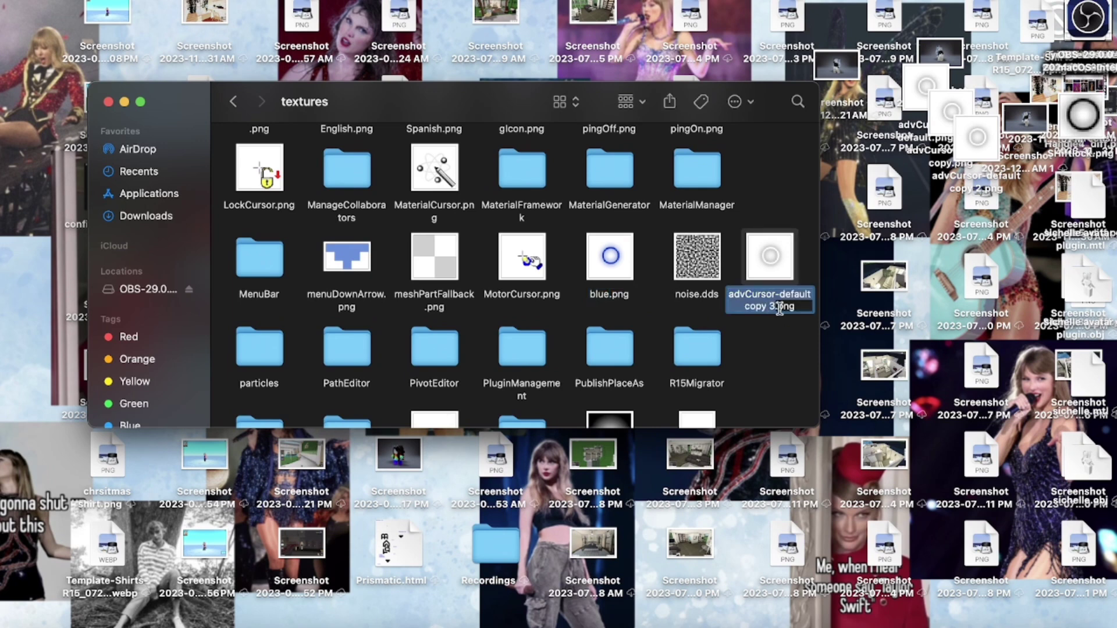
{"action": "key", "text": "BackSpace"}
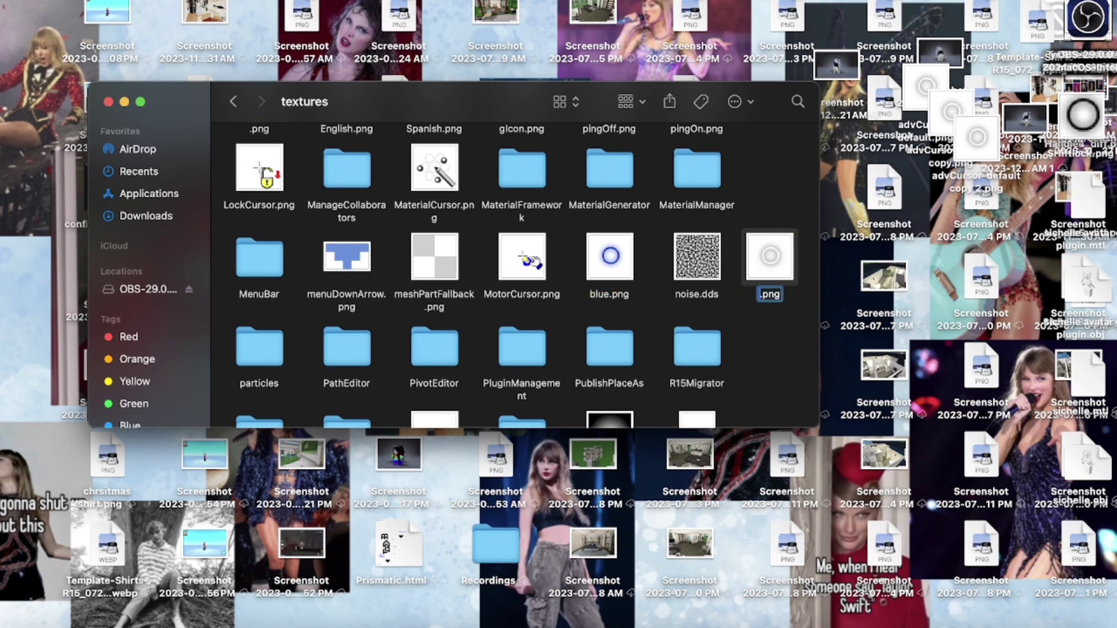
{"action": "key", "text": "super+v"}
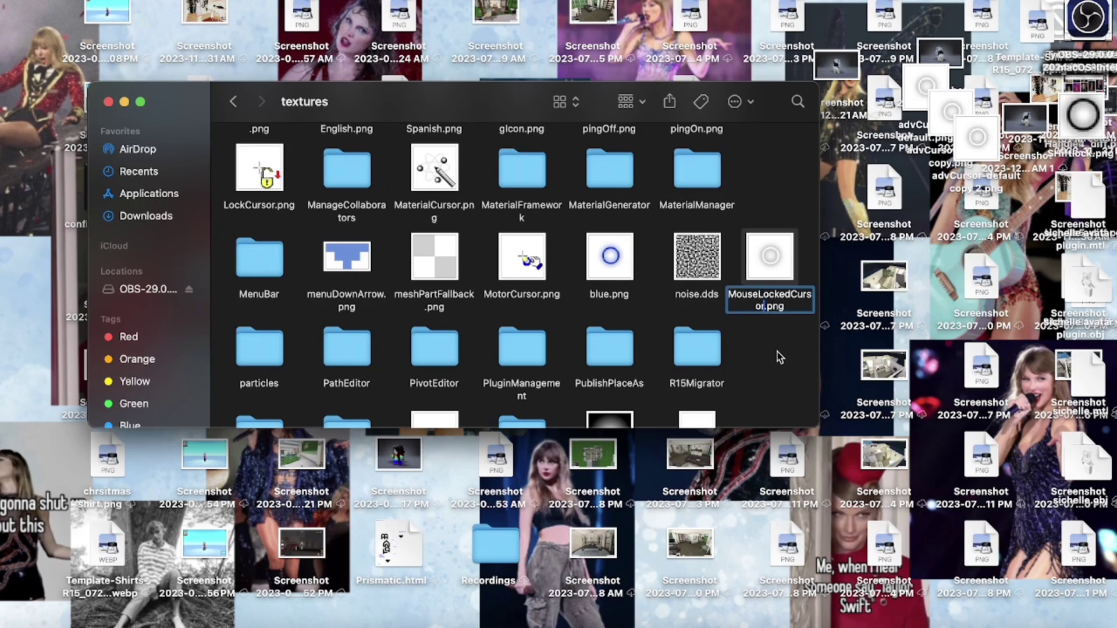
{"action": "left_click", "coordinate": [776, 351]}
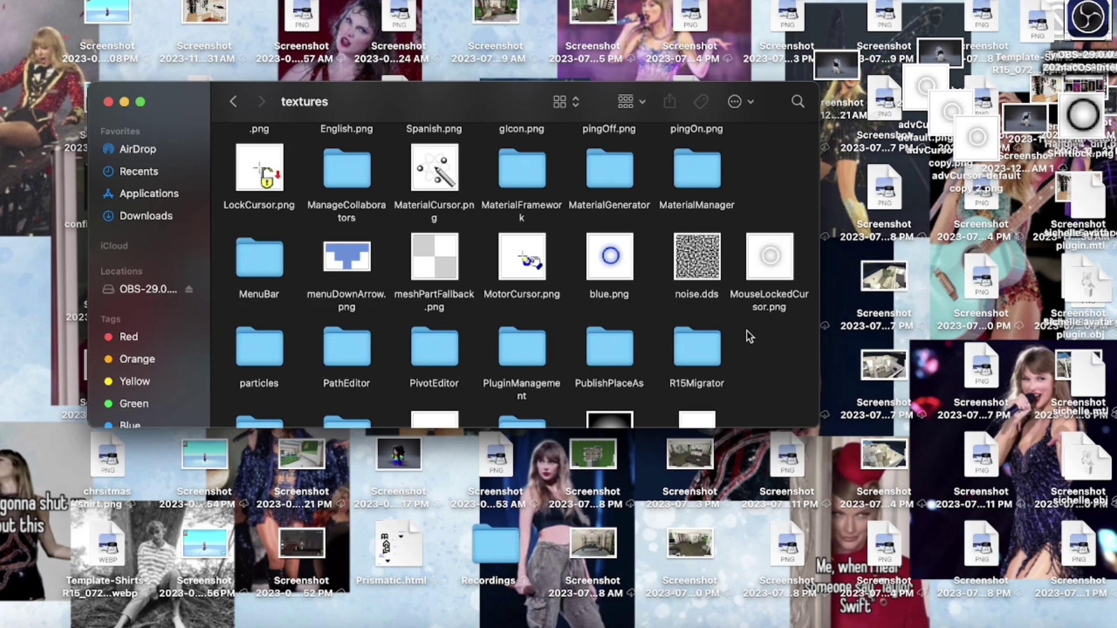
- Open the Cursors folder inside textures, then its KeyboardMouse folder
{"action": "scroll", "coordinate": [749, 336], "scroll_direction": "up", "scroll_amount": 10}
{"action": "scroll", "coordinate": [695, 336], "scroll_direction": "down", "scroll_amount": 3}
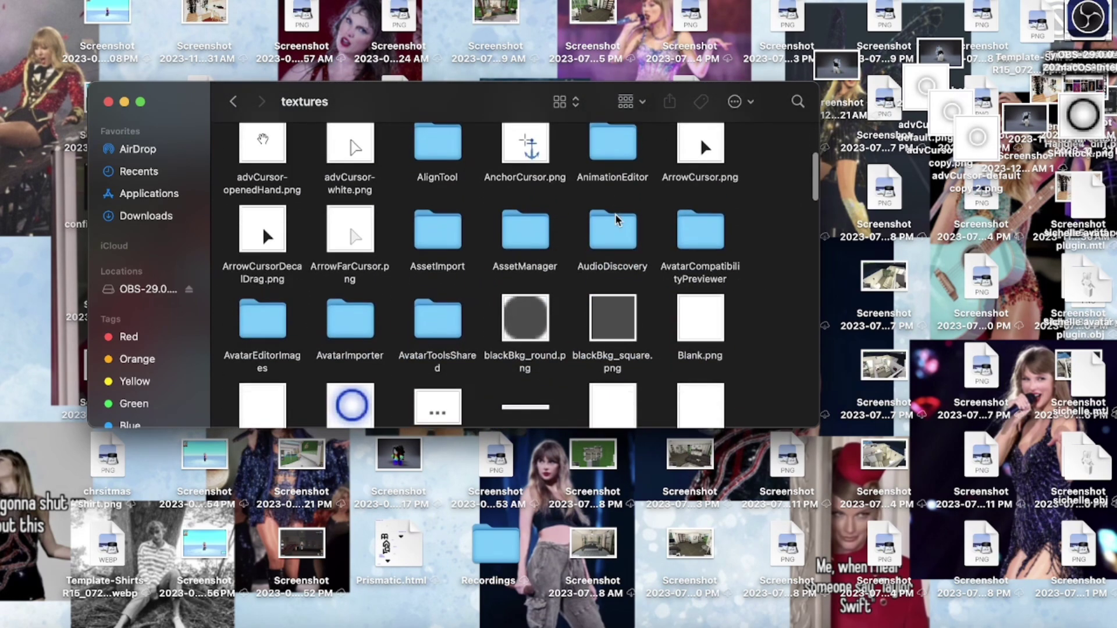
{"action": "scroll", "coordinate": [618, 220], "scroll_direction": "up", "scroll_amount": 1}
{"action": "scroll", "coordinate": [552, 200], "scroll_direction": "down", "scroll_amount": 4}
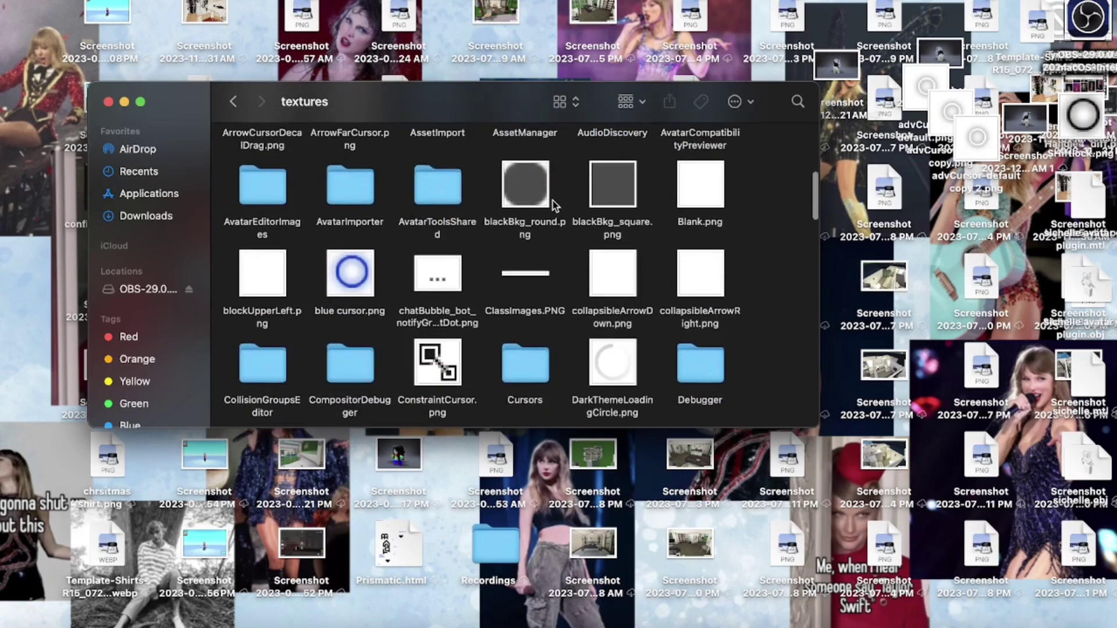
{"action": "scroll", "coordinate": [552, 204], "scroll_direction": "down", "scroll_amount": 1}
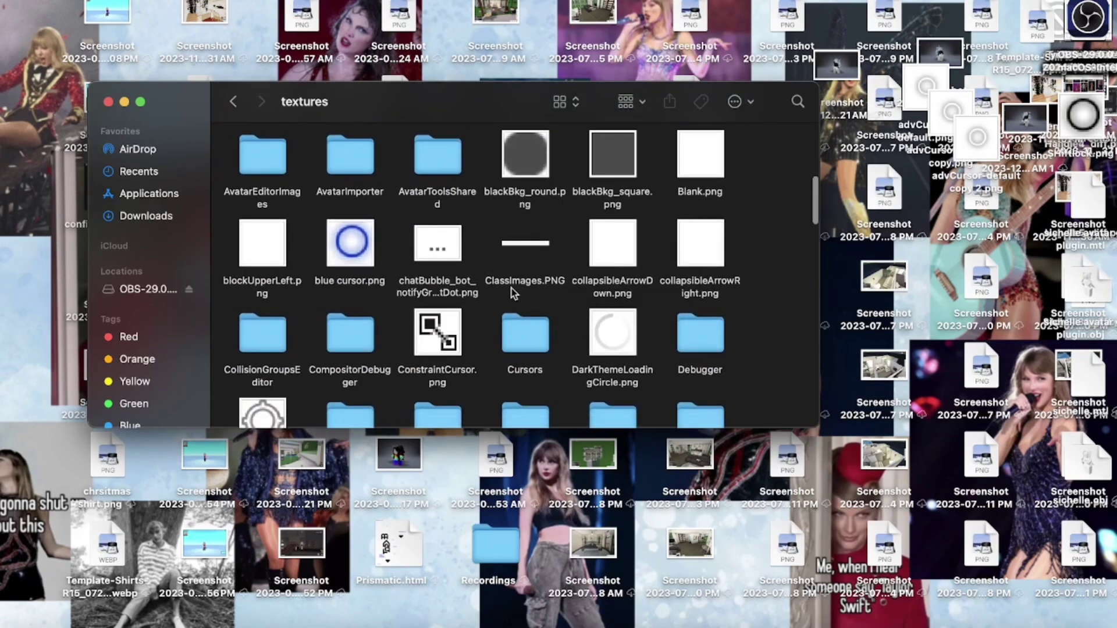
{"action": "double_click", "coordinate": [531, 353]}
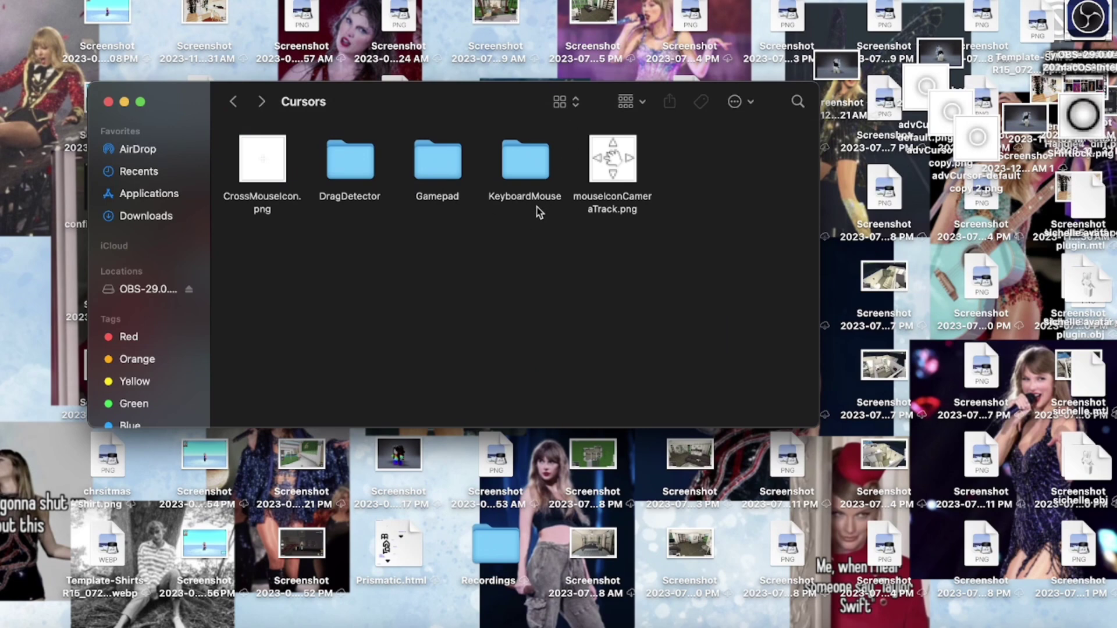
{"action": "double_click", "coordinate": [515, 159]}
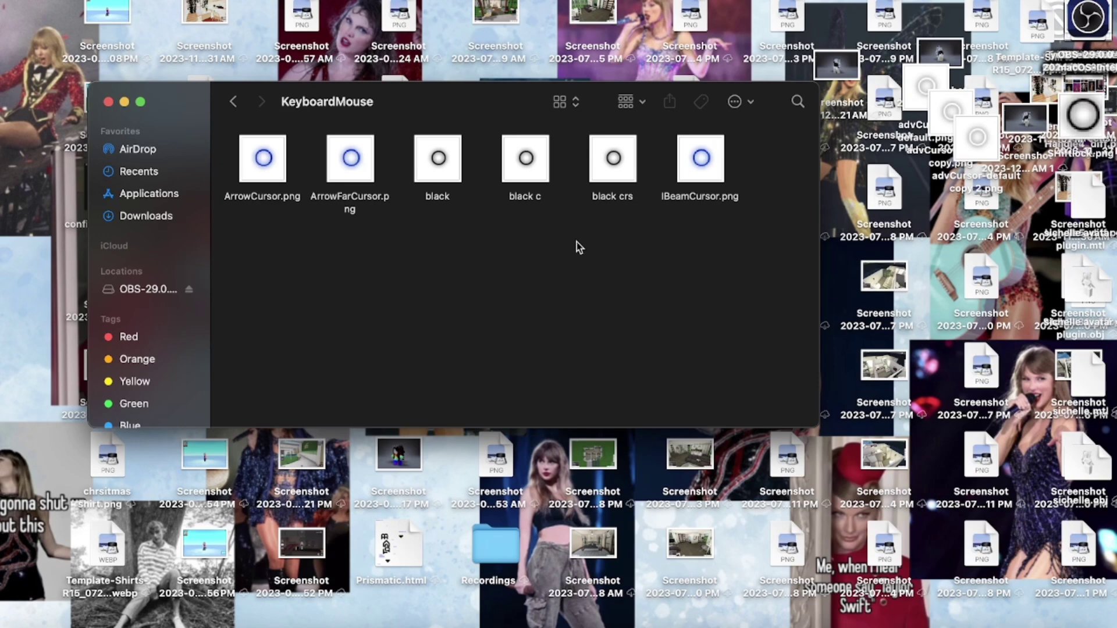
- Move advCursor-default.png, its copy and copy 2 from the desktop into KeyboardMouse
{"action": "left_click_drag", "start_coordinate": [936, 90], "coordinate": [453, 192]}
{"action": "left_click", "coordinate": [605, 275]}
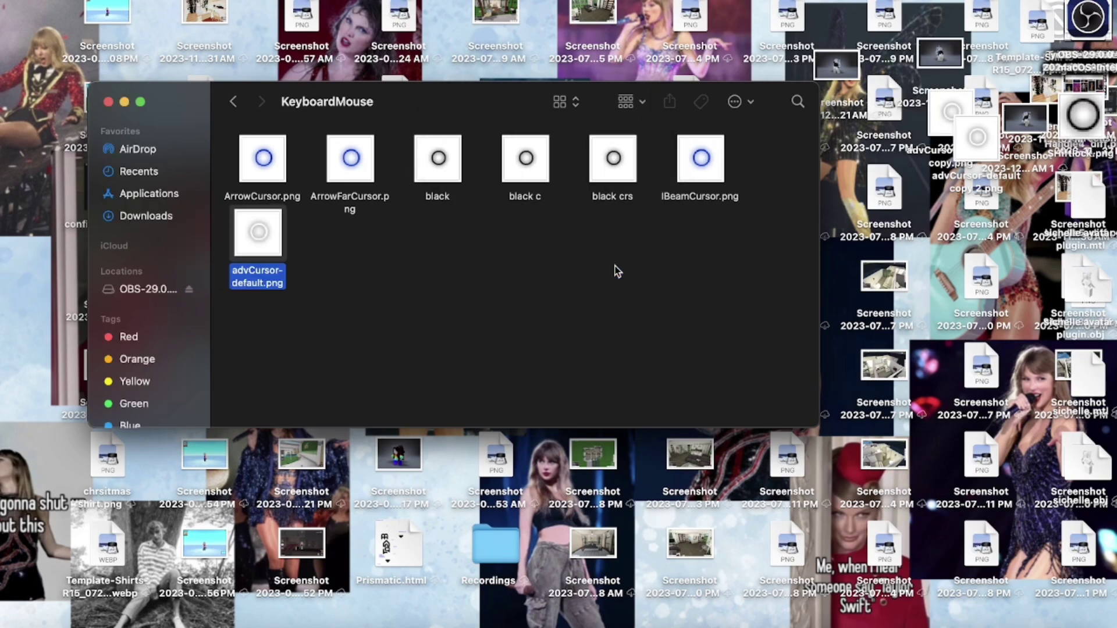
{"action": "left_click_drag", "start_coordinate": [952, 111], "coordinate": [347, 250]}
{"action": "left_click", "coordinate": [622, 275]}
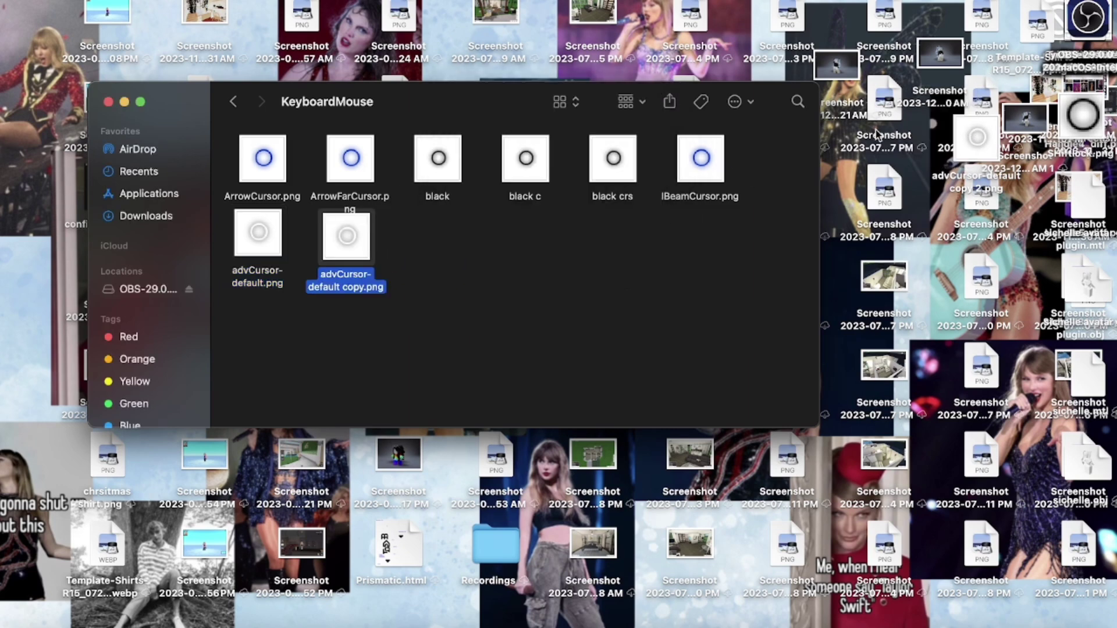
{"action": "left_click_drag", "start_coordinate": [989, 163], "coordinate": [461, 272]}
{"action": "left_click", "coordinate": [587, 278]}
{"action": "left_click", "coordinate": [587, 279]}
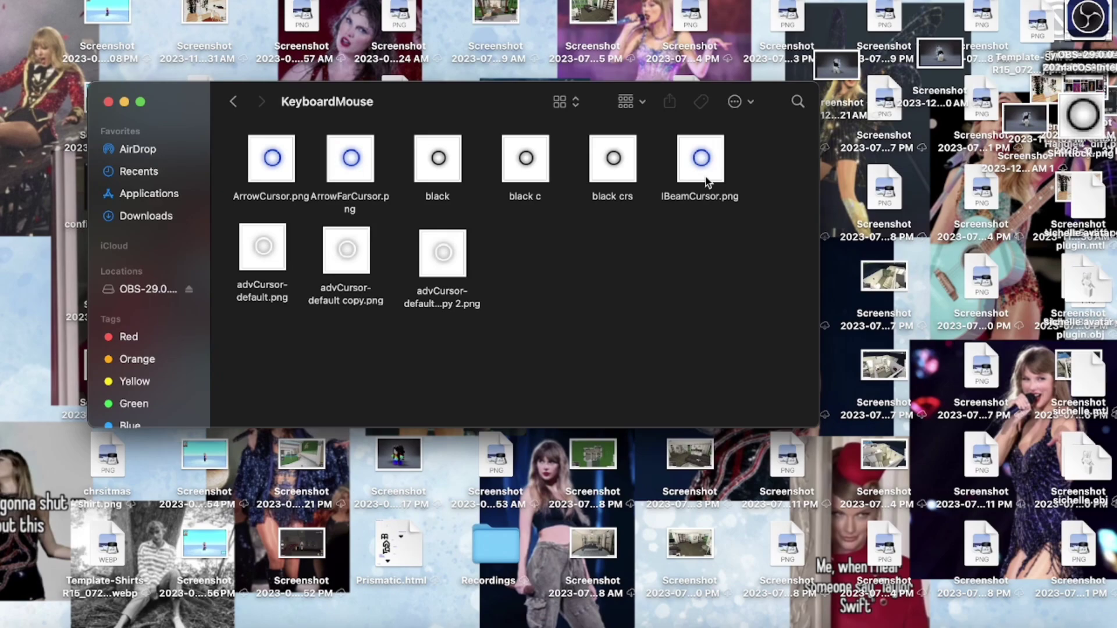
- Rename the blue ArrowCursor.png to blue1.png
{"action": "left_click", "coordinate": [290, 197]}
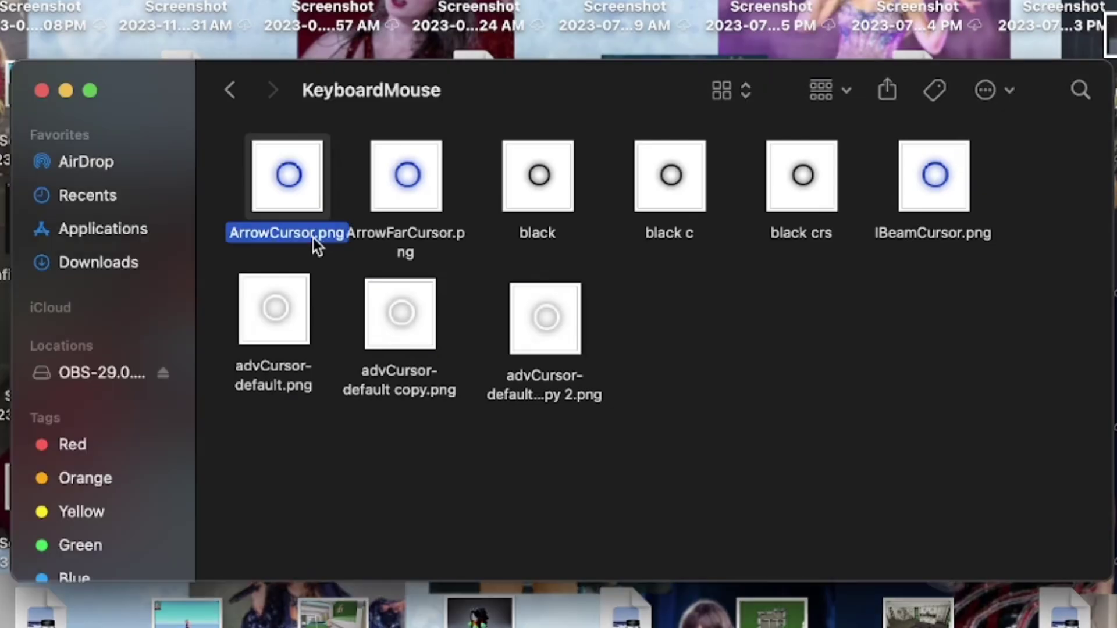
{"action": "left_click", "coordinate": [289, 196]}
{"action": "key", "text": "super+c"}
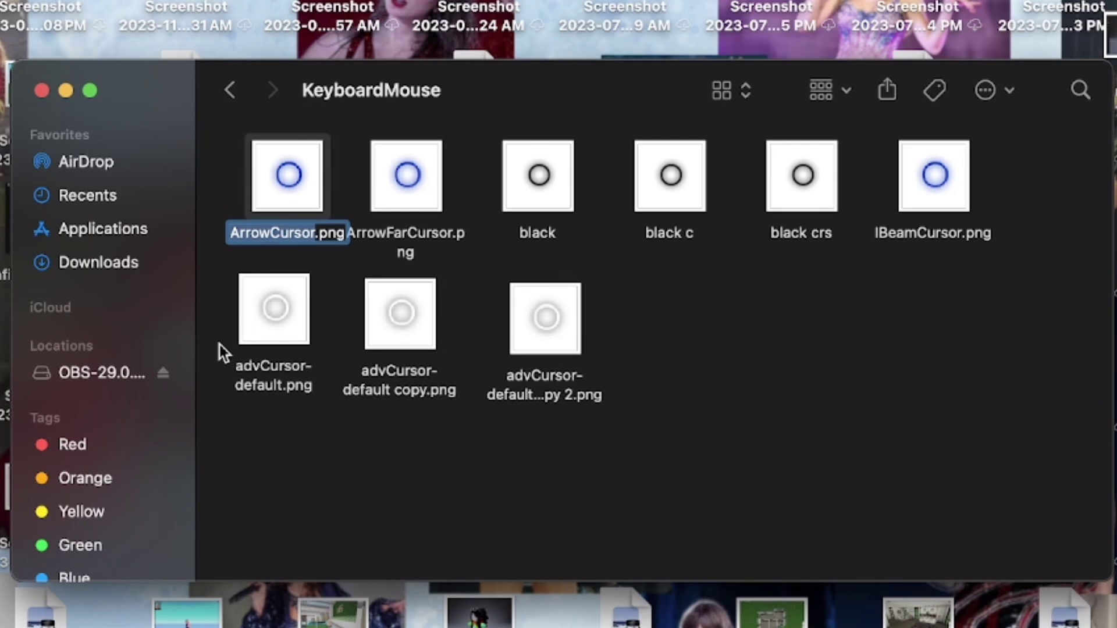
{"action": "key", "text": "BackSpace"}
{"action": "type", "text": "blue"}
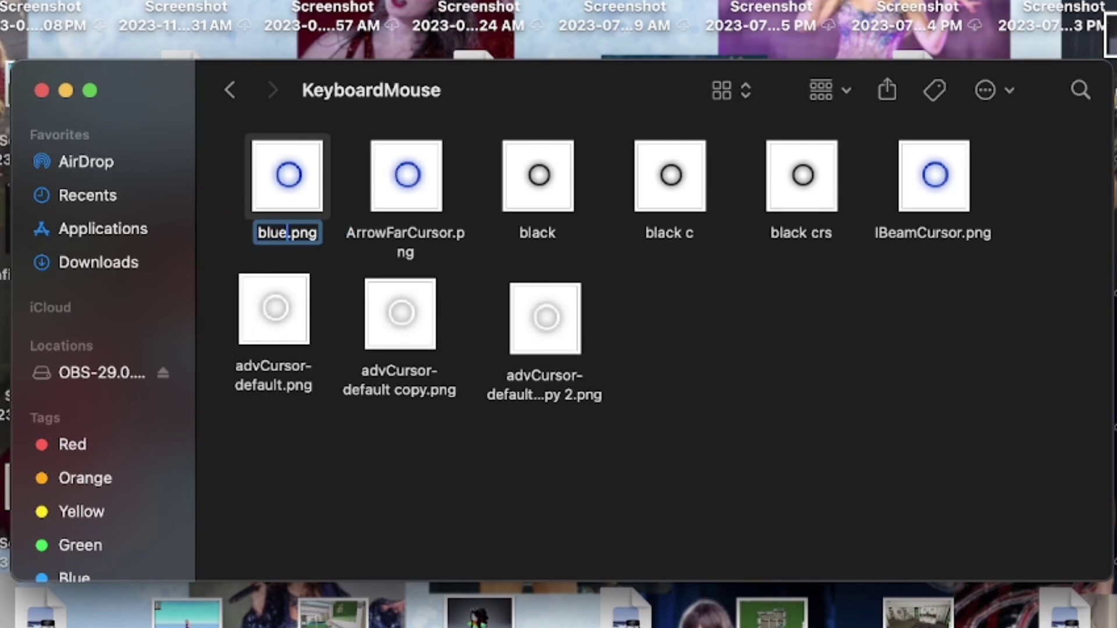
{"action": "type", "text": "1"}
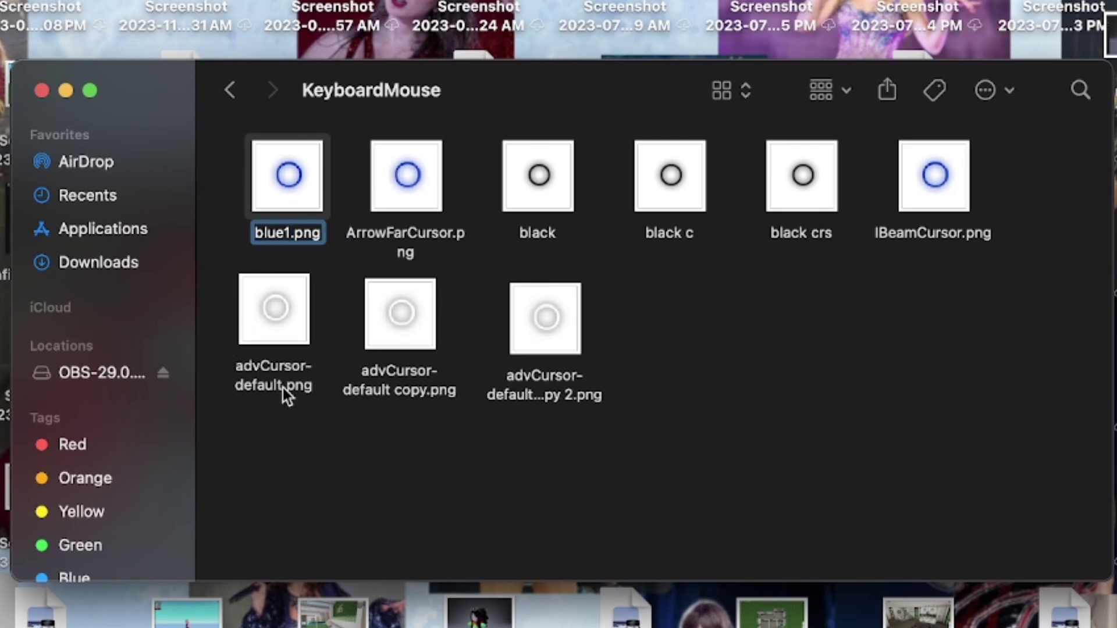
{"action": "left_click", "coordinate": [279, 393]}
- Rename the white advCursor-default.png to ArrowCursor.png
{"action": "left_click", "coordinate": [283, 385]}
{"action": "key", "text": "BackSpace"}
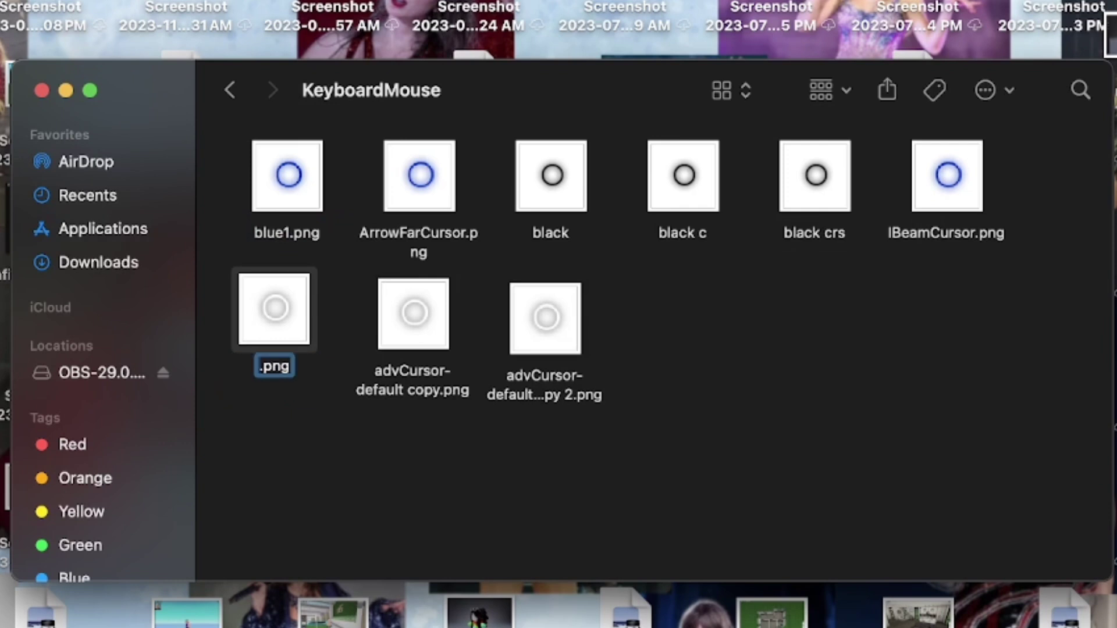
{"action": "key", "text": "super+v"}
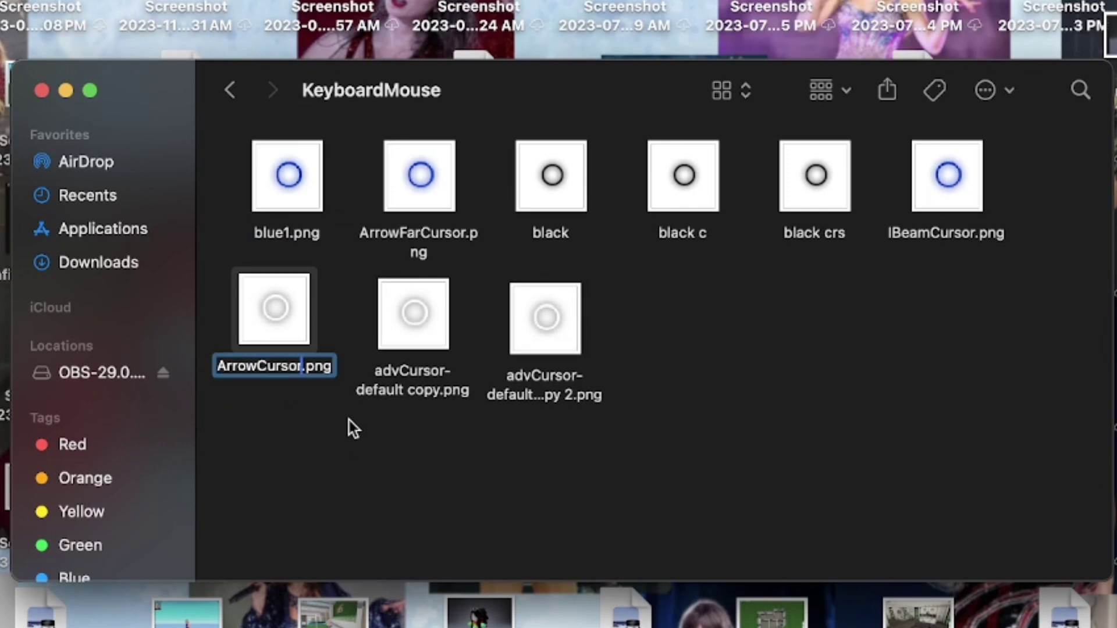
{"action": "left_click", "coordinate": [347, 421]}
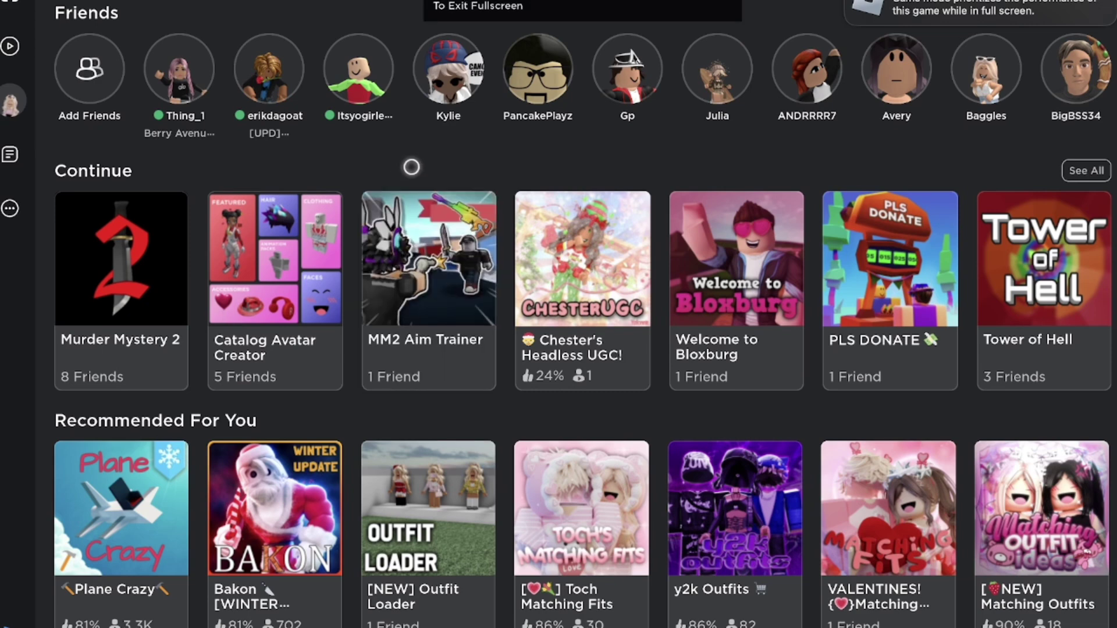
- Launch MM2 Aim Trainer from its game page and accept the Favorite Item prompt
{"action": "left_click", "coordinate": [394, 383]}
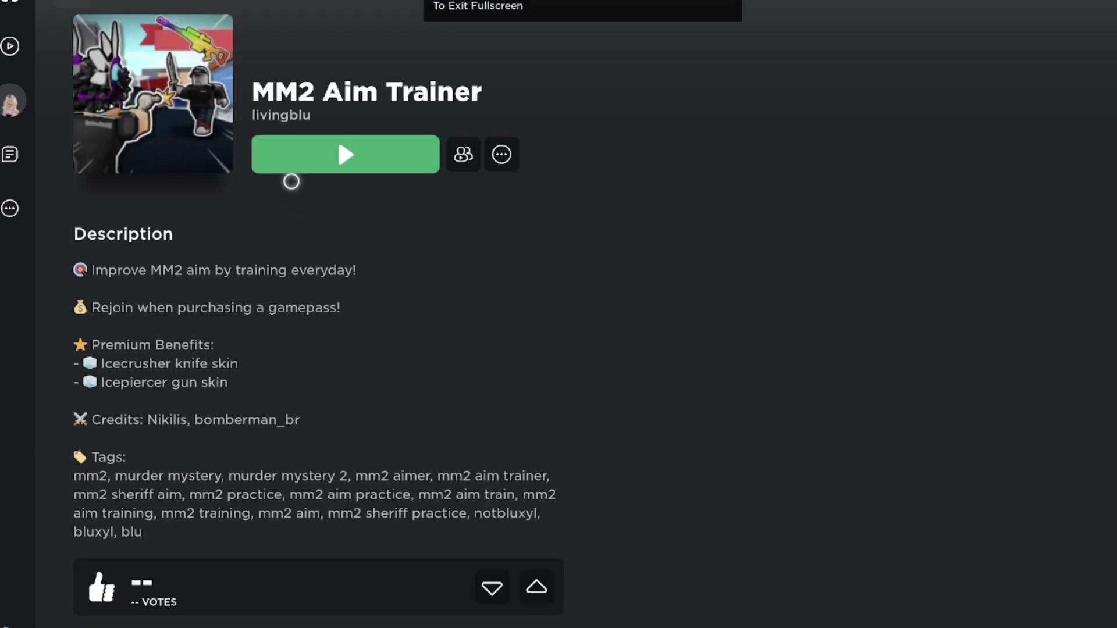
{"action": "left_click", "coordinate": [289, 170]}
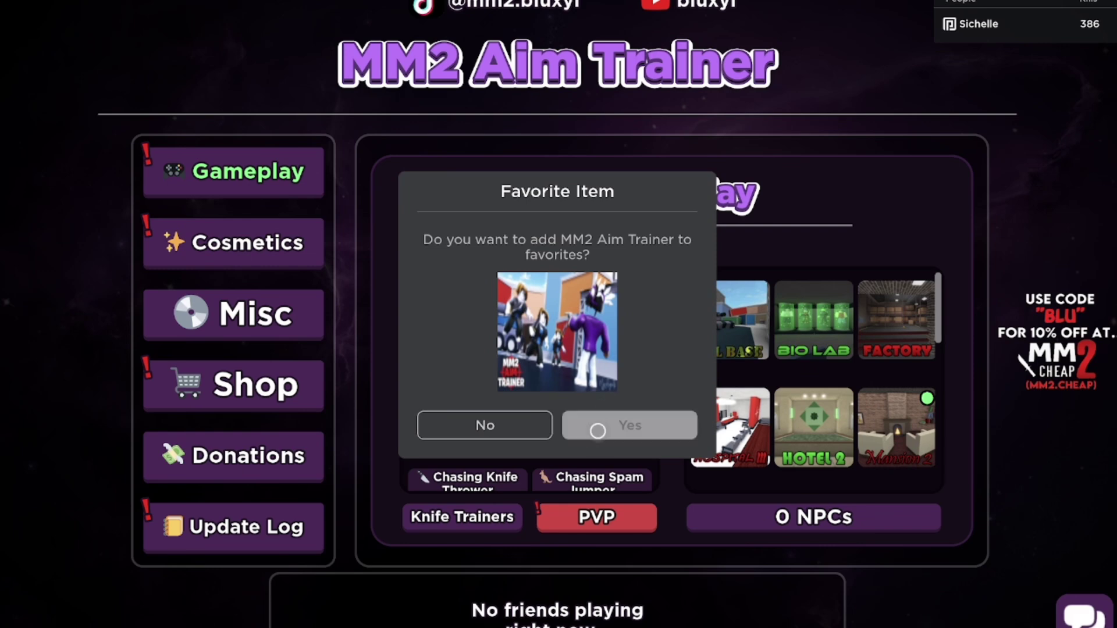
{"action": "left_click", "coordinate": [597, 430]}
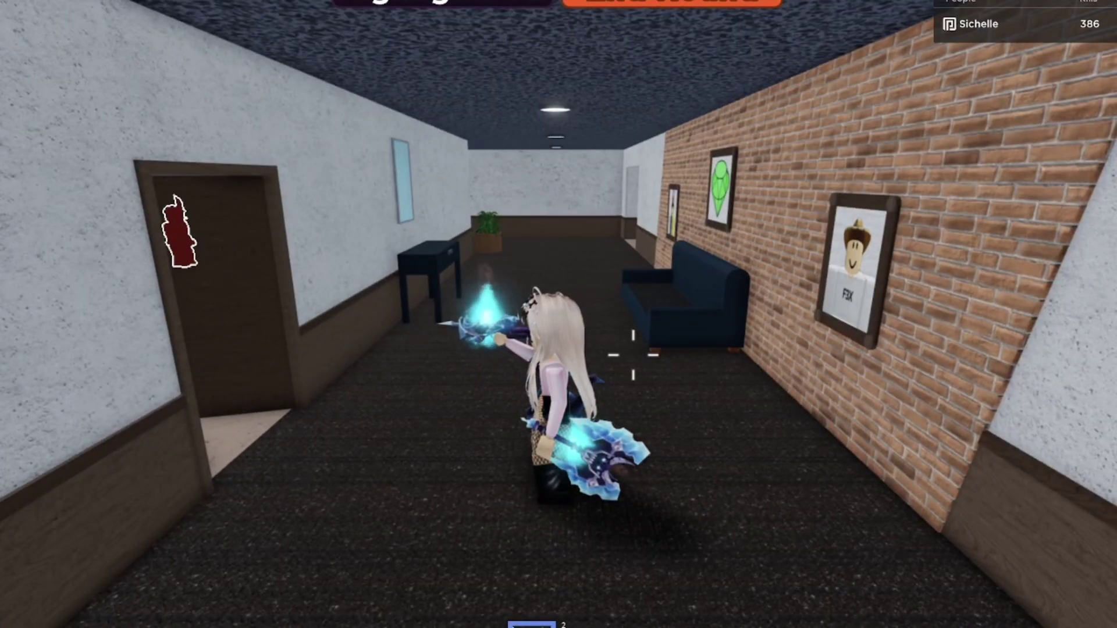
- Equip the glowing blue gun and run and jump around the stair lobby
{"action": "key", "text": "1"}
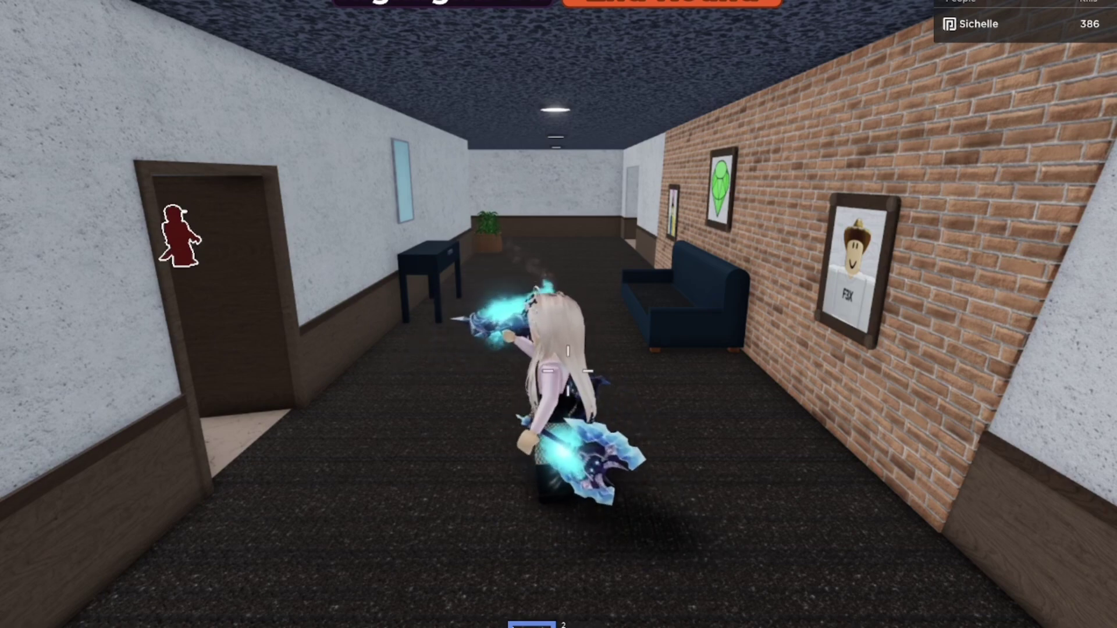
{"action": "key", "text": "s"}
{"action": "key", "text": "space"}
{"action": "key", "text": "s"}
{"action": "key", "text": "space"}
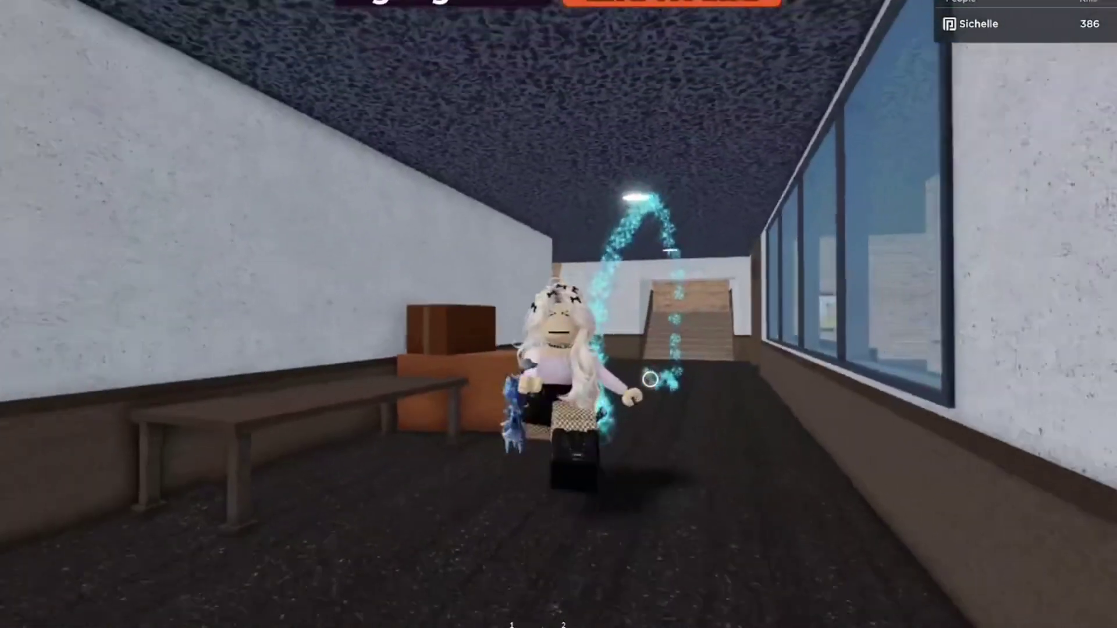
- Run down the corridor past the plant and into the brick-walled room
{"action": "key", "text": "s"}
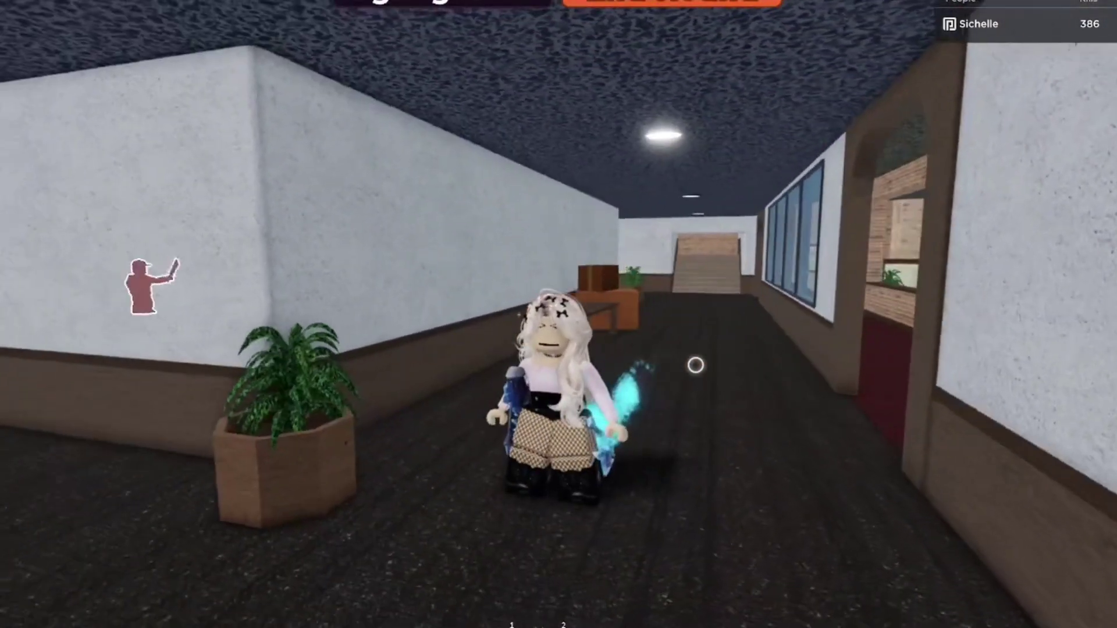
{"action": "key", "text": "s"}
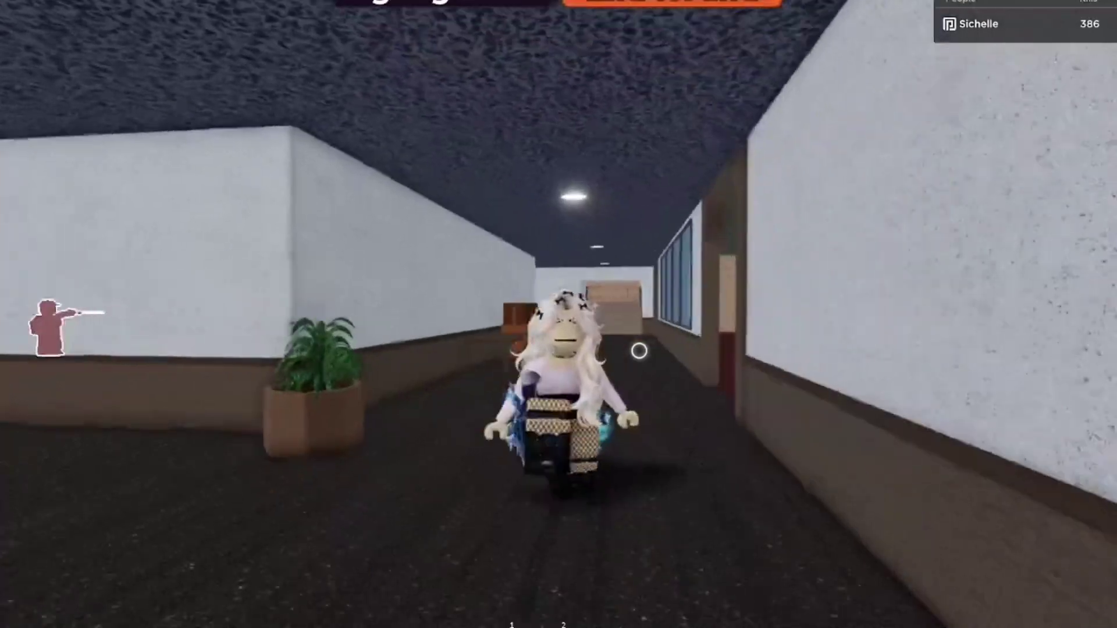
{"action": "key", "text": "s"}
{"action": "key", "text": "s"}
- Run along the white wall and drop off the balcony beside the knife fountain
{"action": "key", "text": "w"}
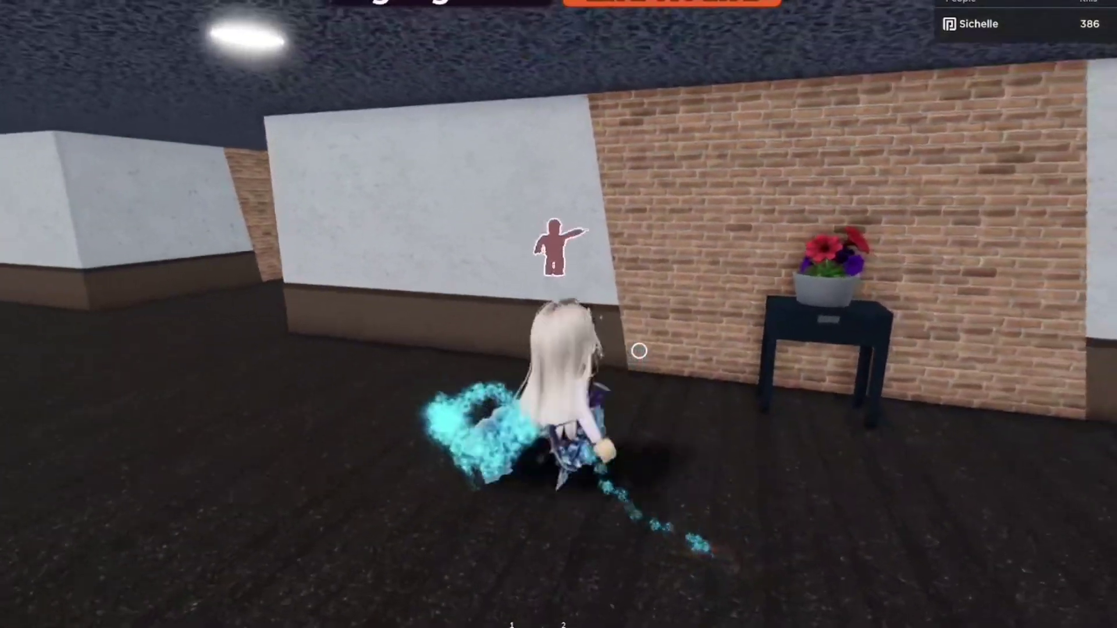
{"action": "key", "text": "a"}
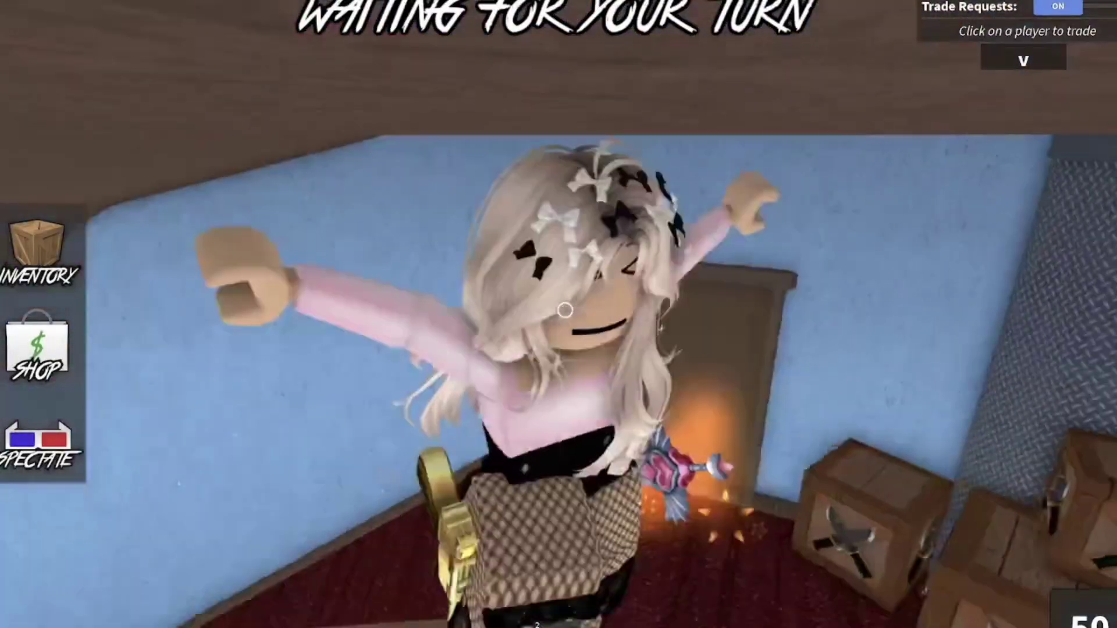
{"action": "key", "text": "w"}
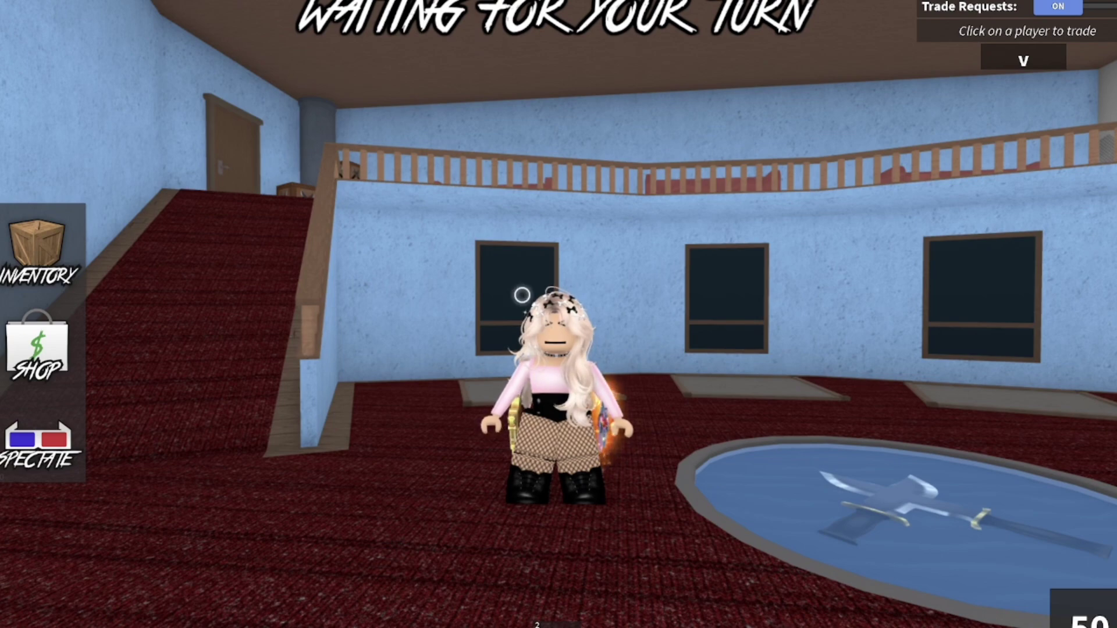
{"action": "scroll", "coordinate": [538, 431], "scroll_direction": "up", "scroll_amount": 10}
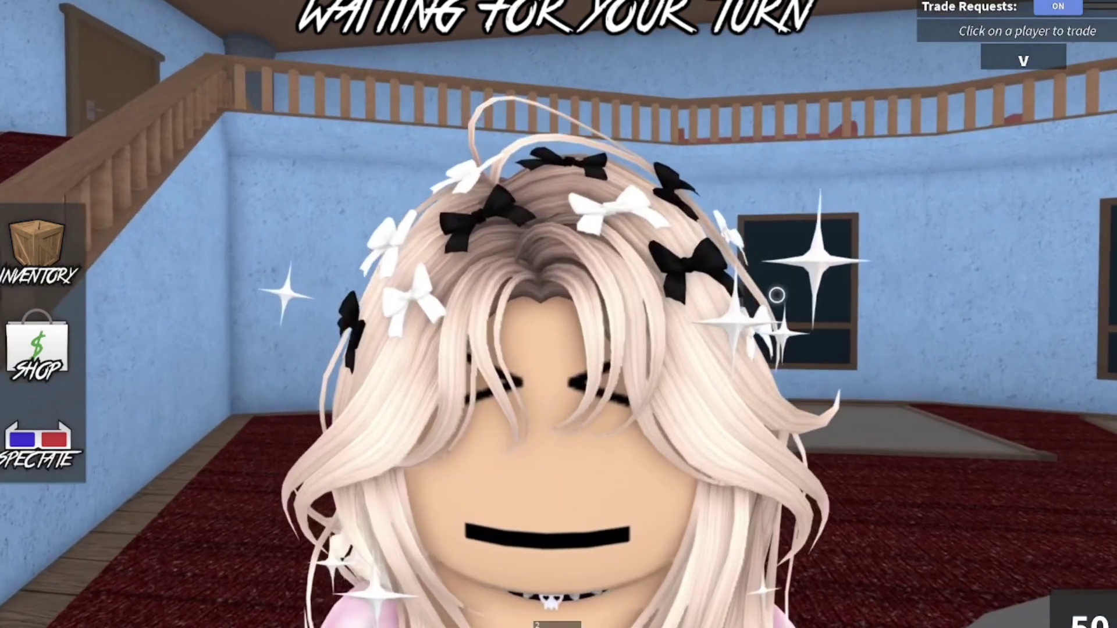
{"action": "scroll", "coordinate": [776, 295], "scroll_direction": "down", "scroll_amount": 10}
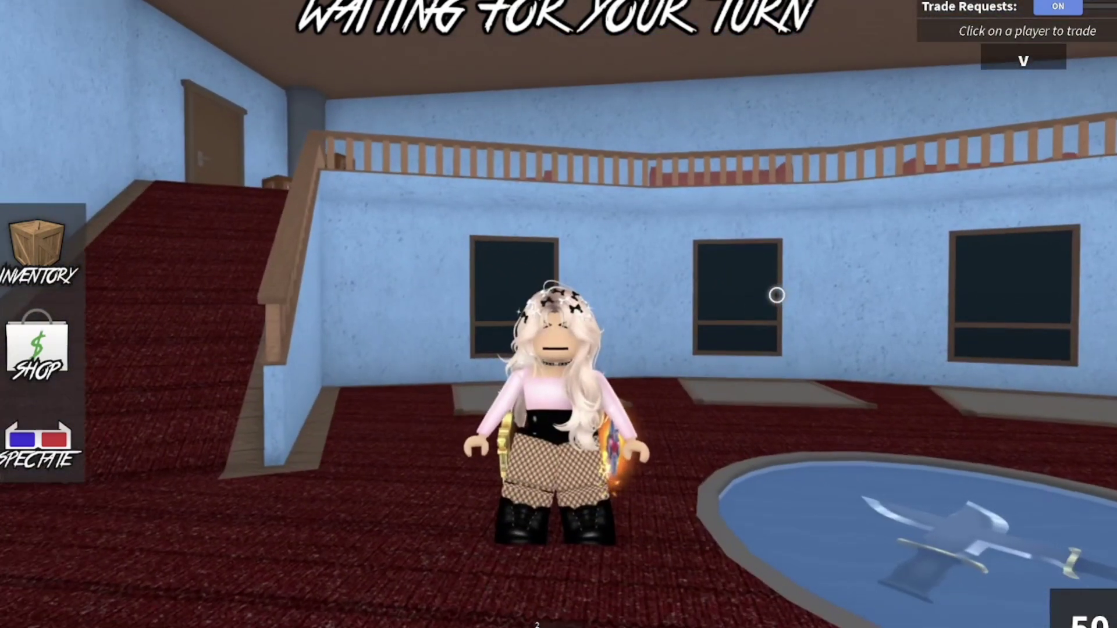